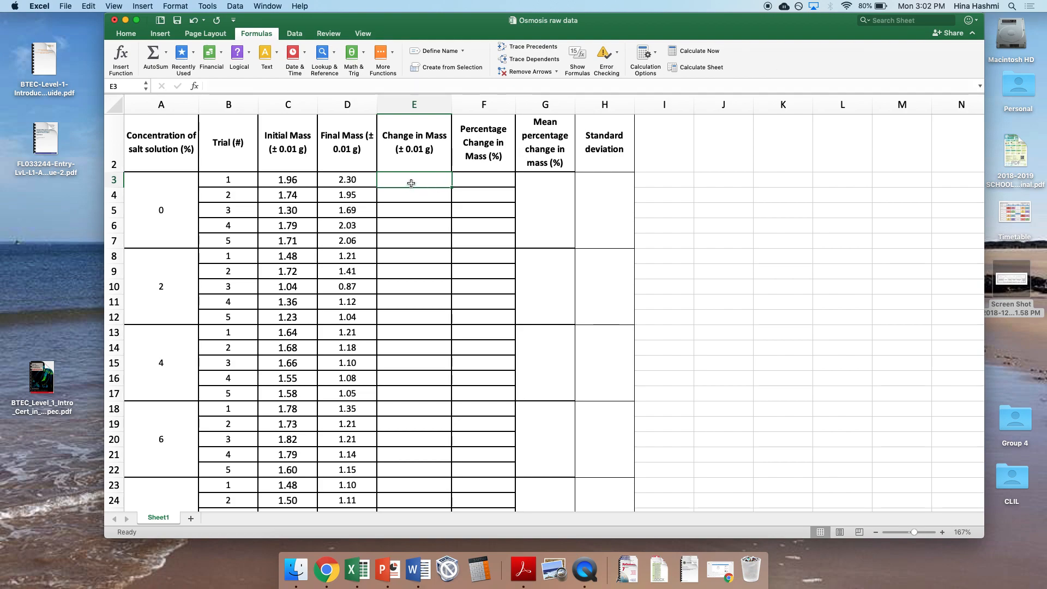
Step: Calculate the change in mass for the first trial in E3 with the formula =D3-C3
left_click(299, 101)
left_click(418, 179)
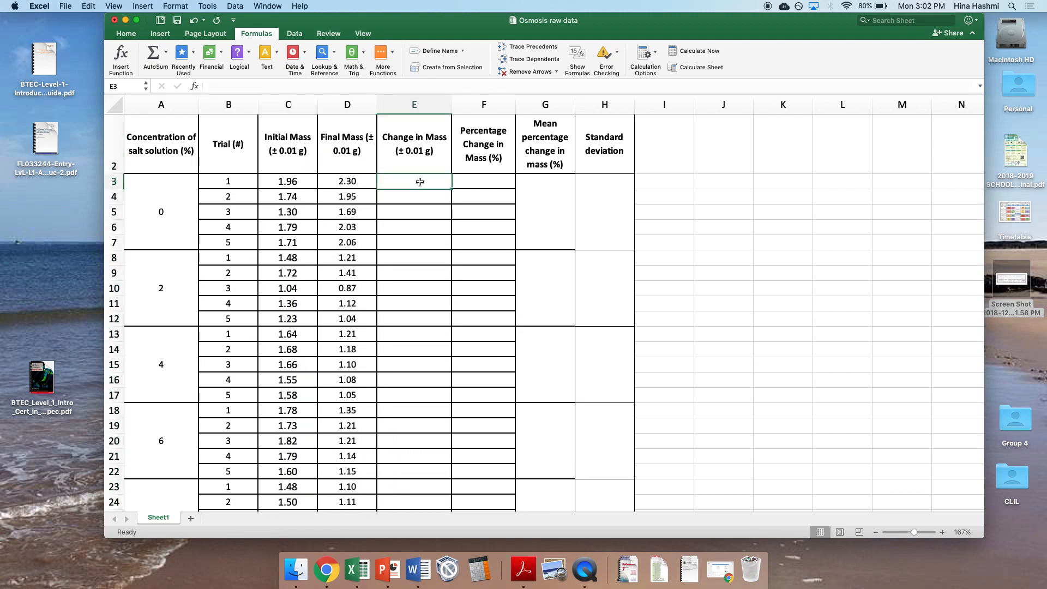
left_click(310, 87)
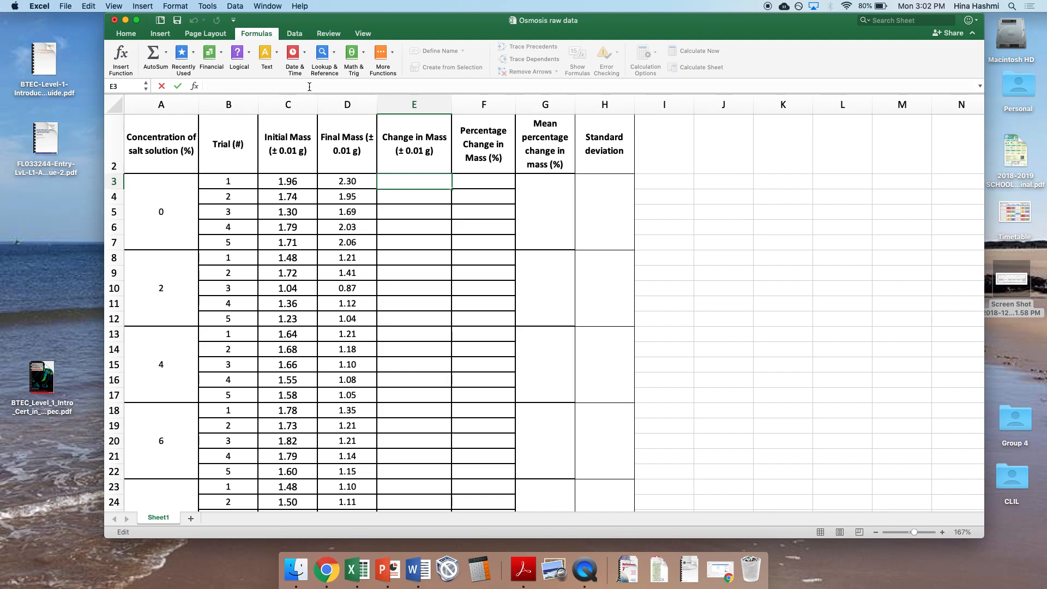
key("XF86AudioRaiseVolume")
type("=")
left_click(354, 178)
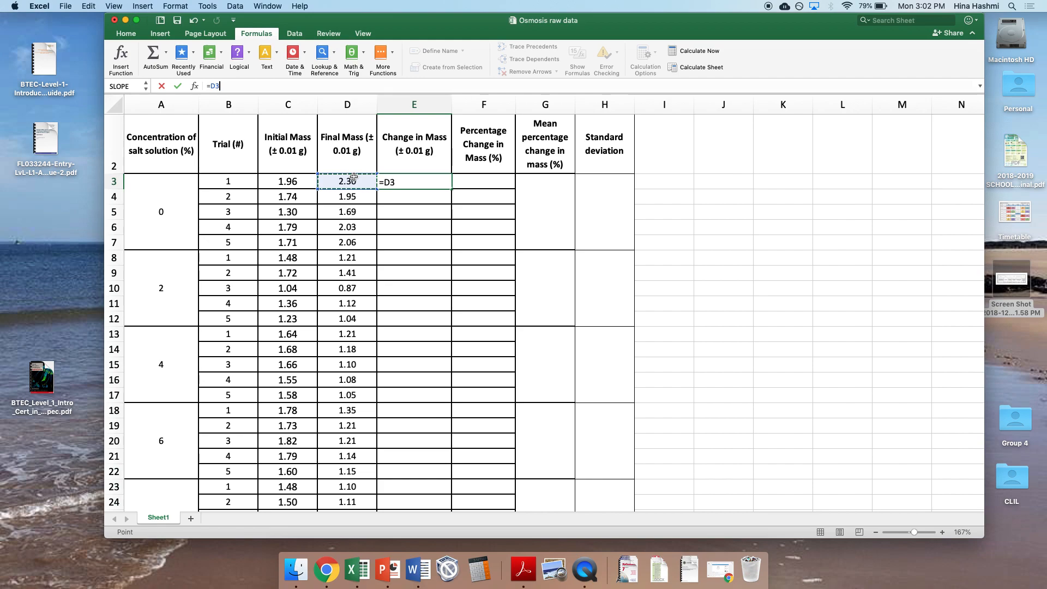
type("-")
left_click(301, 178)
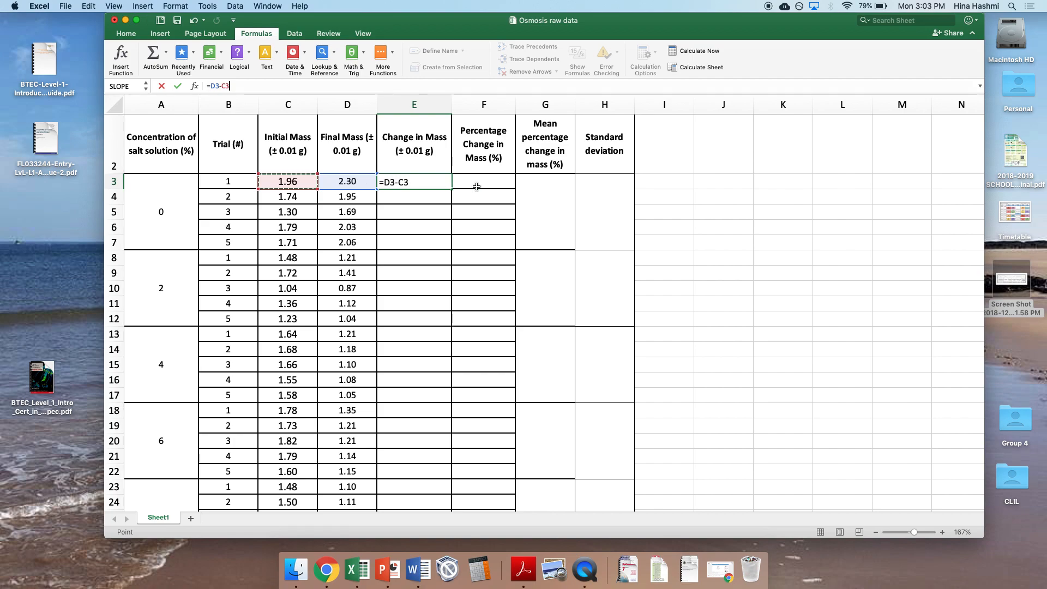
key("Return")
Step: Fill the change in mass formula from E3 down through E27
left_click(449, 182)
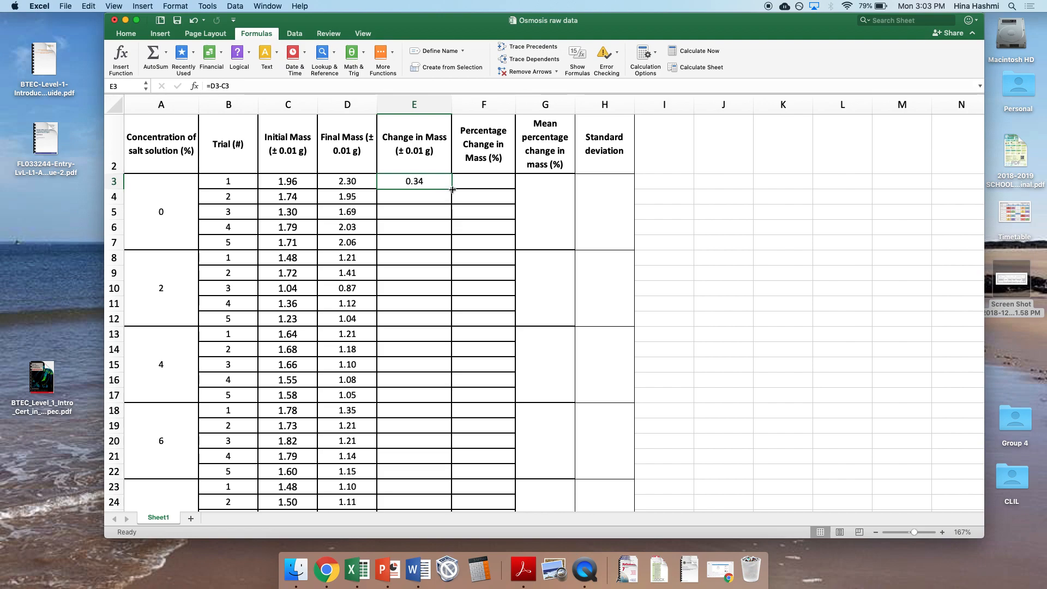
left_click_drag(452, 189, 437, 475)
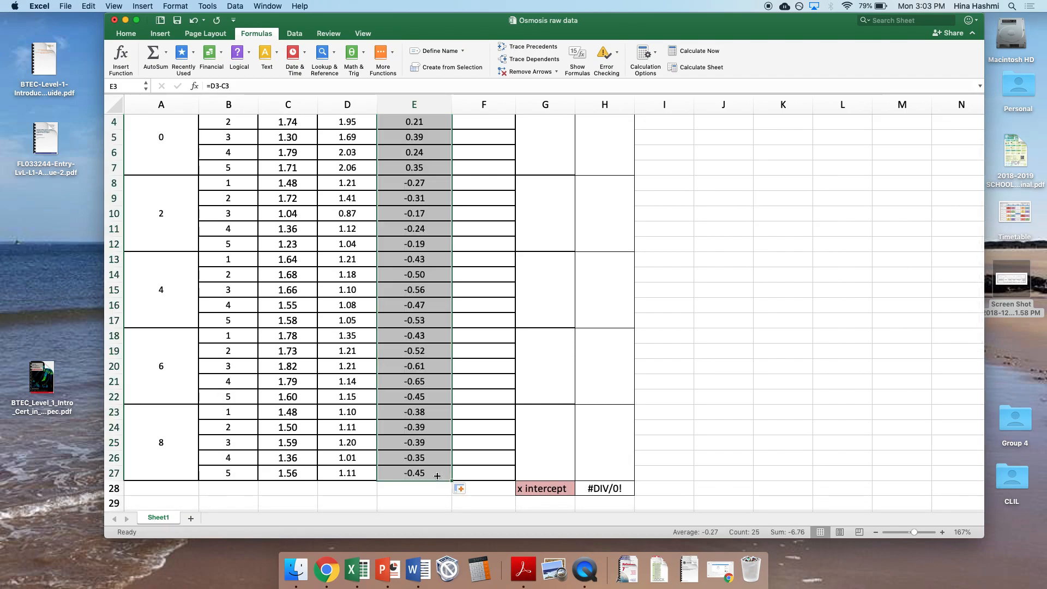
scroll(436, 476, "up", 3)
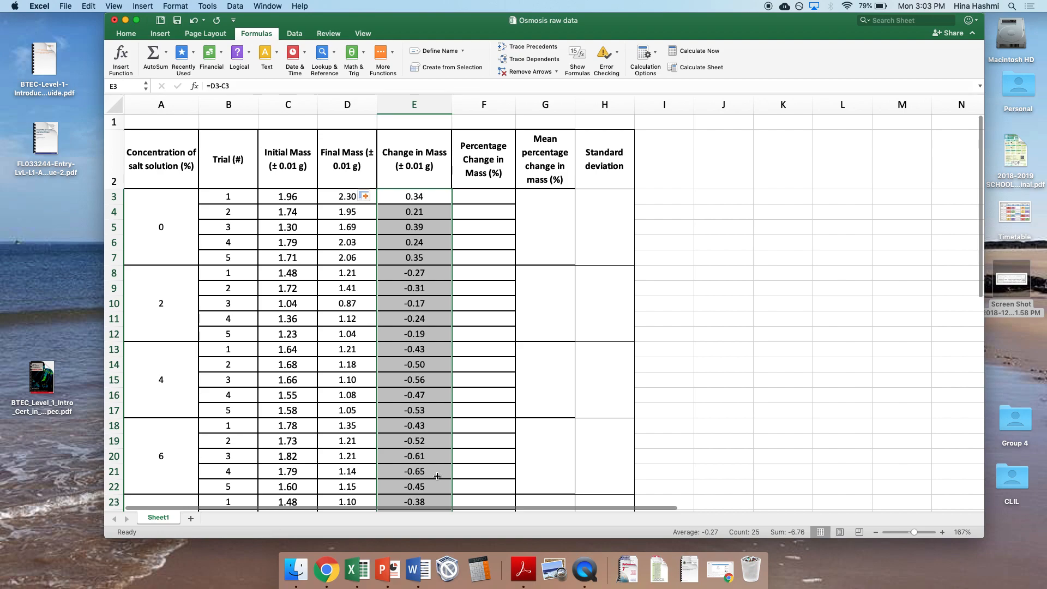
Step: Calculate the percentage change in mass for the first trial in F3 with the formula =E3/C3*100
left_click(493, 196)
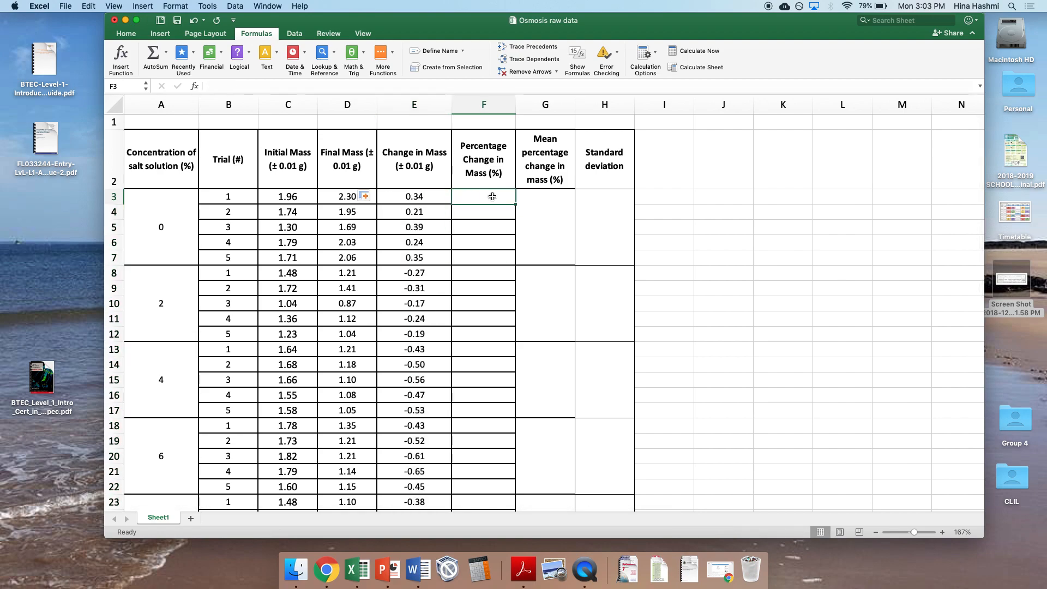
left_click(414, 86)
type("=")
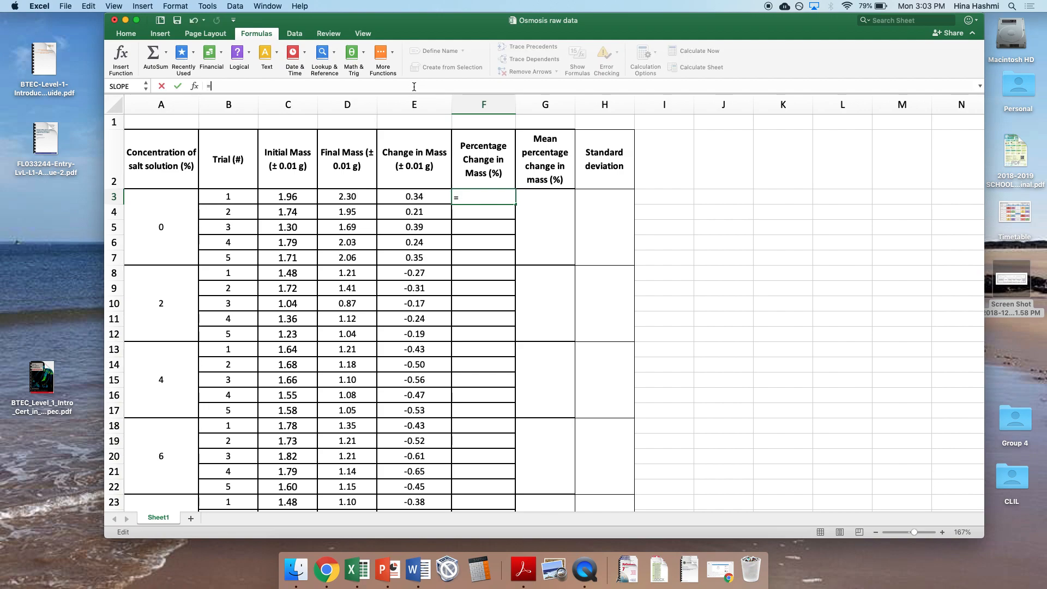
left_click(420, 195)
type("/")
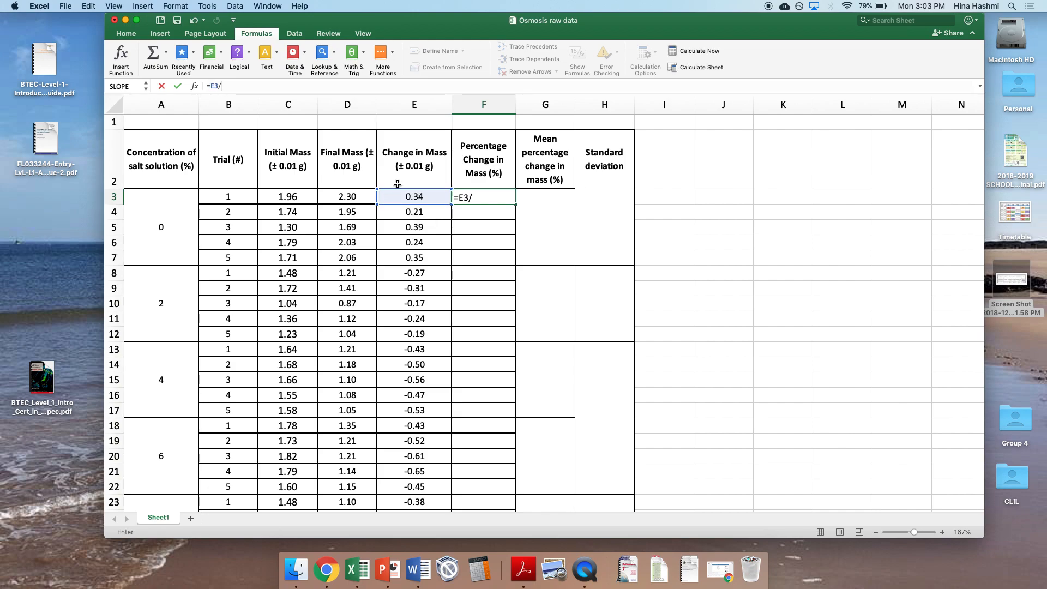
left_click(310, 196)
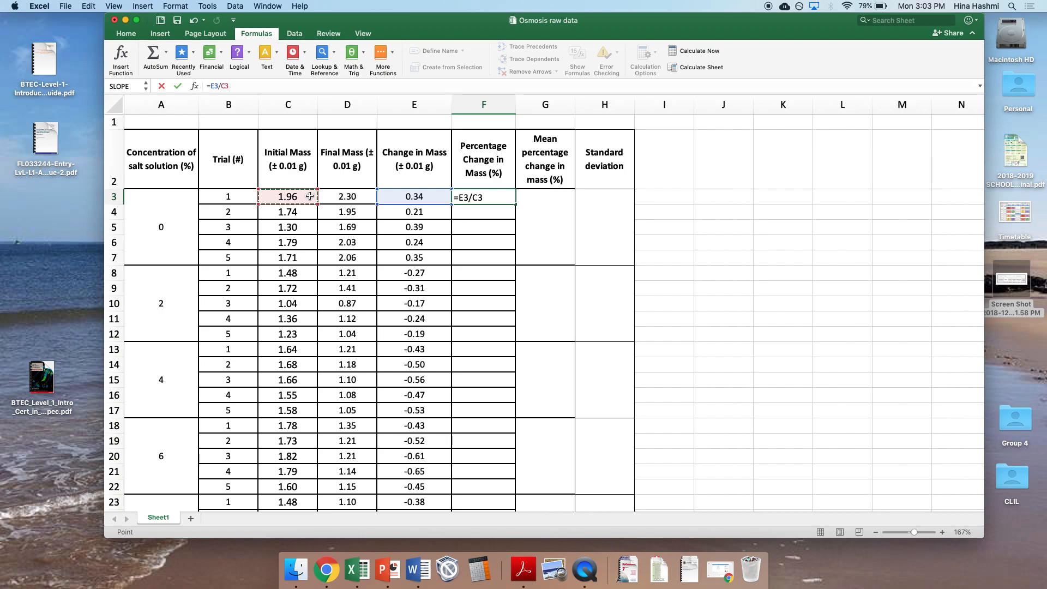
type("*100")
key("Return")
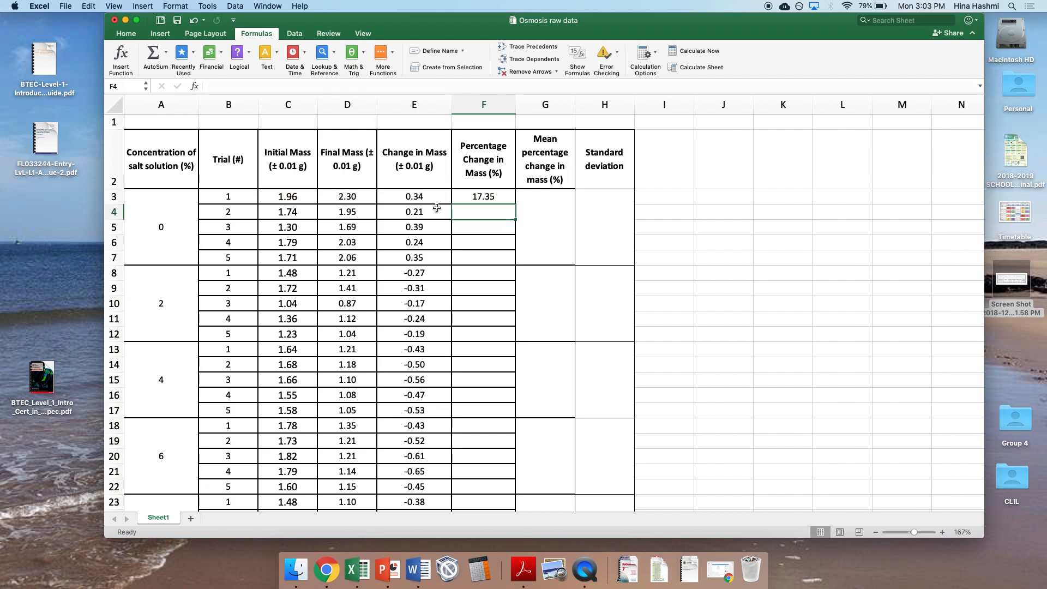
Step: Fill the percentage change formula from F3 down through F27
left_click(473, 197)
left_click_drag(516, 205, 501, 490)
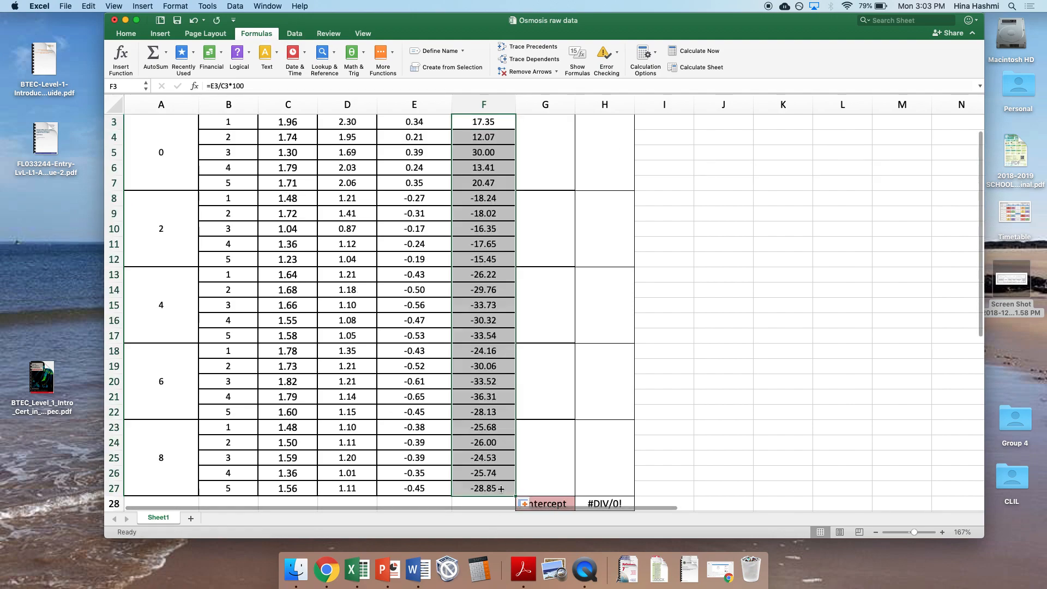
scroll(495, 423, "up", 3)
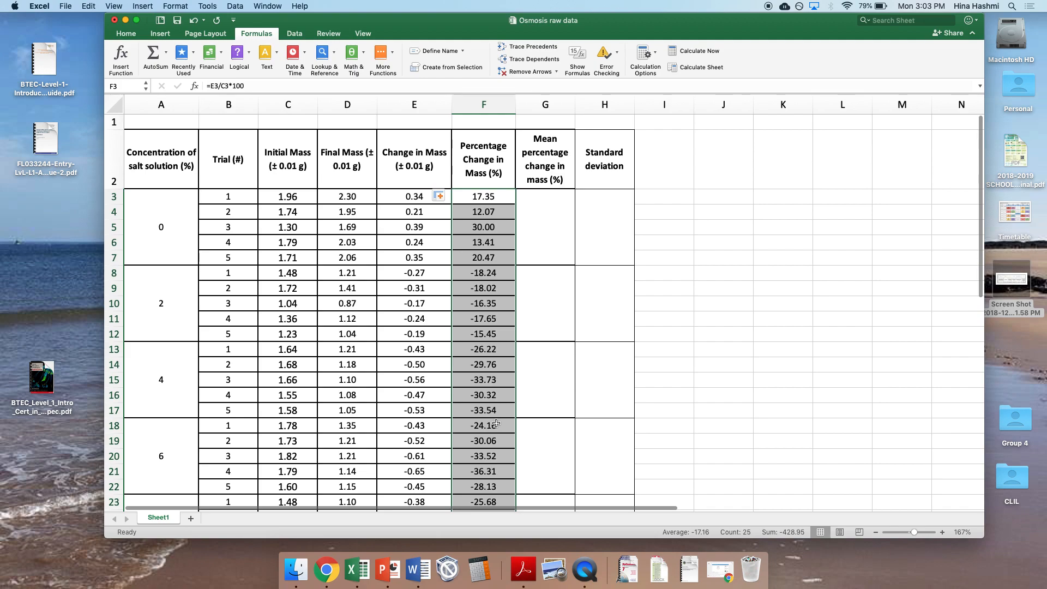
Step: Calculate the mean percentage change for the 0% concentration in merged cell G3 with =AVERAGE(F3:F7)
left_click(549, 233)
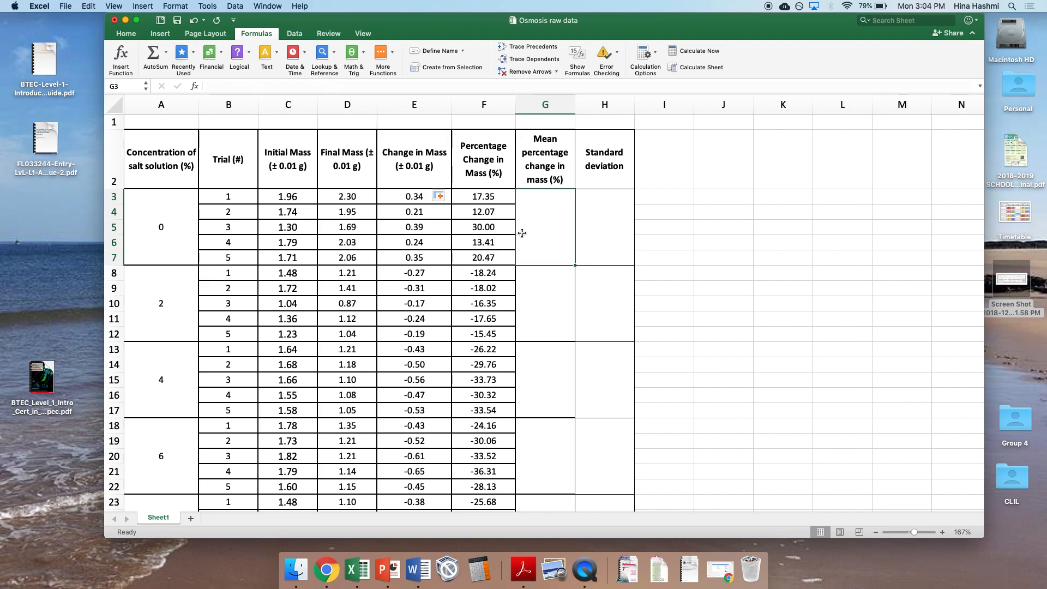
left_click(168, 59)
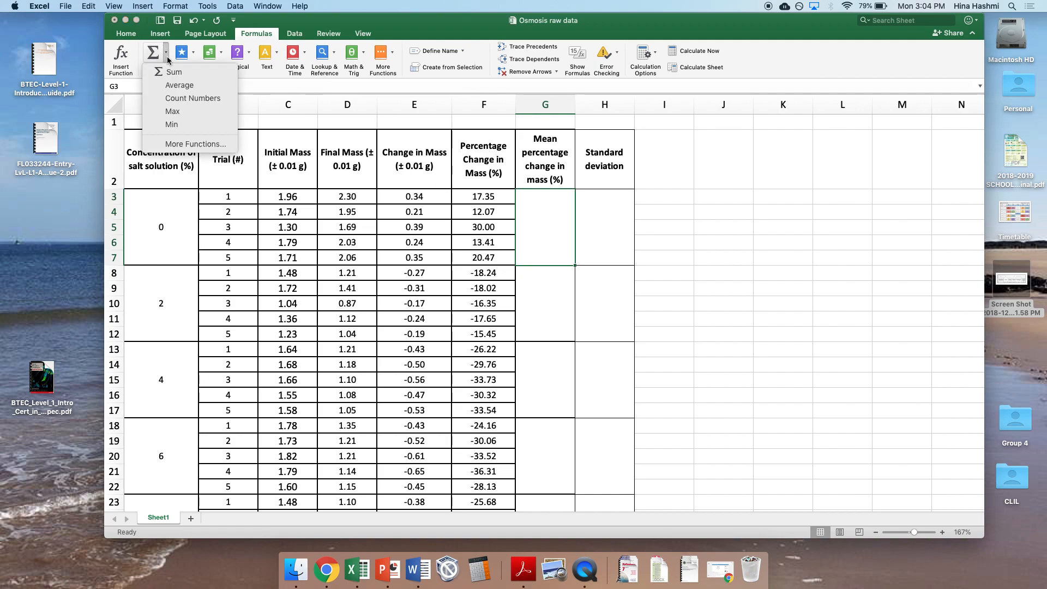
left_click(176, 85)
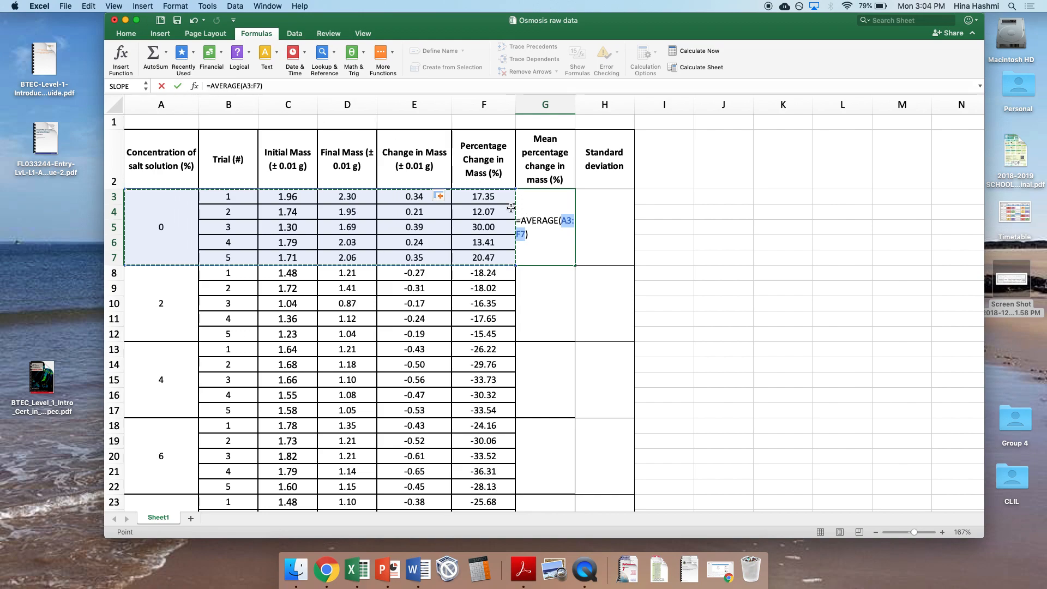
left_click_drag(499, 194, 500, 254)
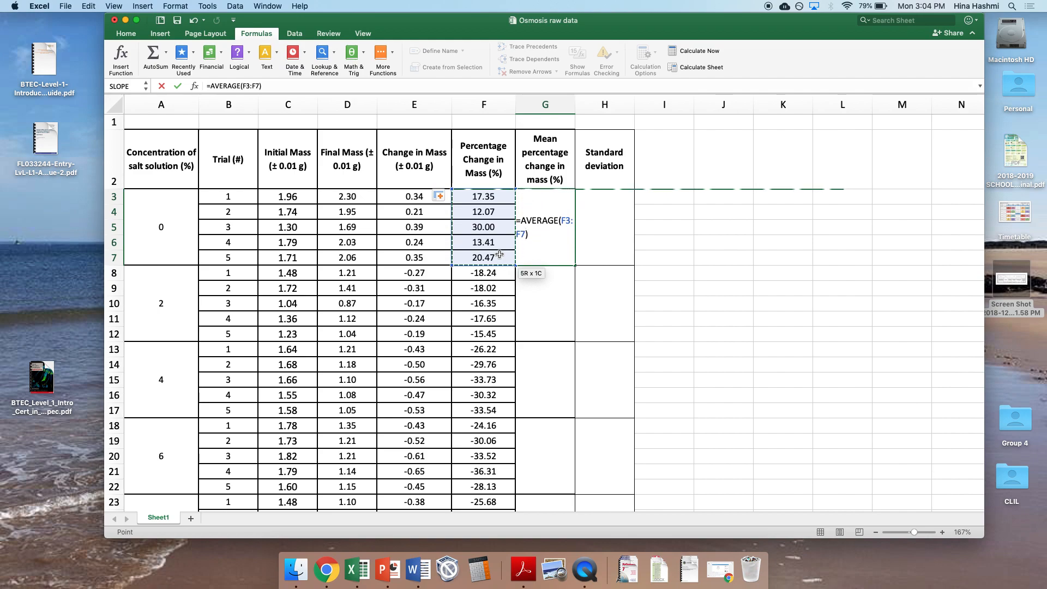
key("Return")
Step: Fill the mean formula from G3 down the merged cells of column G through row 27
left_click(542, 251)
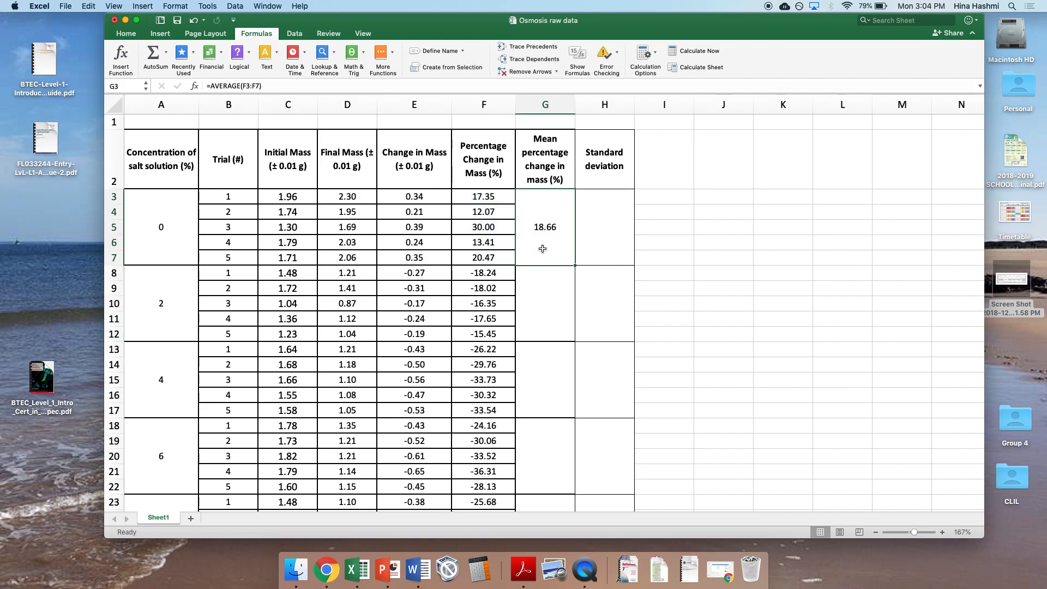
left_click_drag(575, 265, 551, 505)
scroll(559, 459, "down", 4)
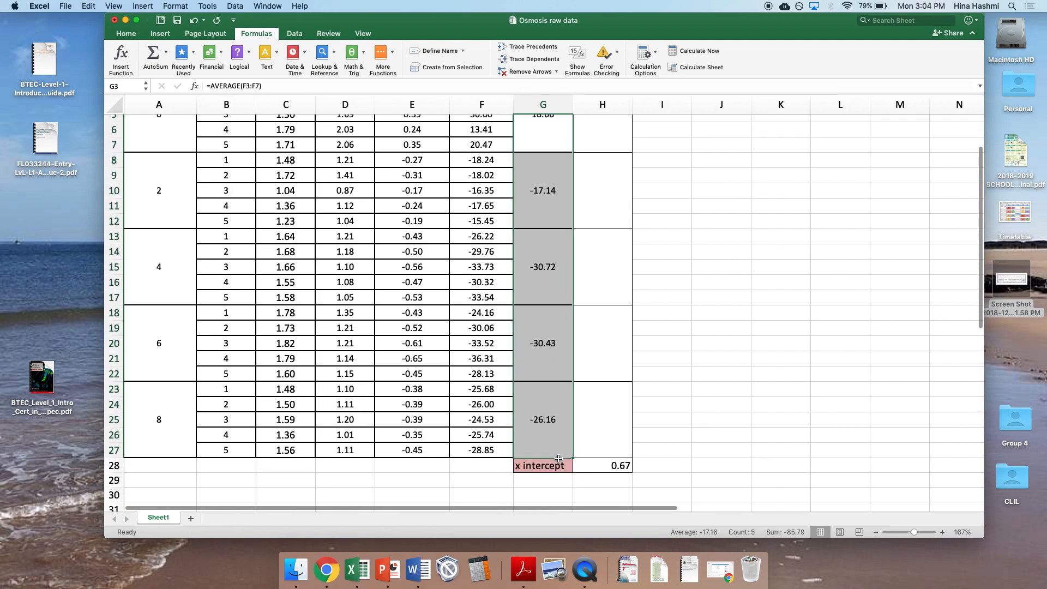
scroll(551, 284, "up", 5)
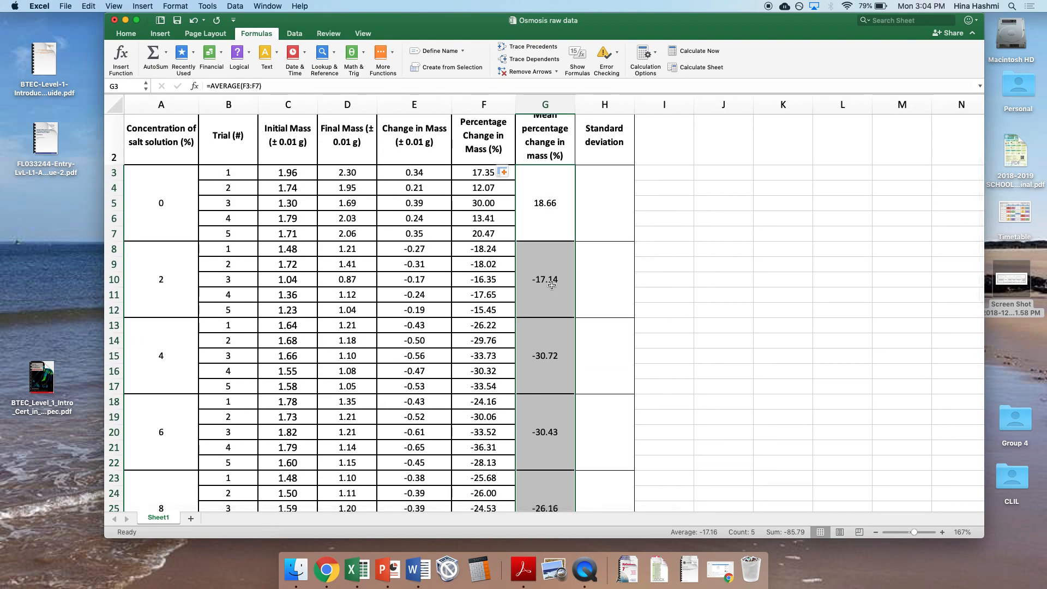
Step: Calculate the standard deviation for the 0% concentration in H3 with the statistical function STDEV.S, using F3:F7 for both Number1 and Number2
left_click(624, 209)
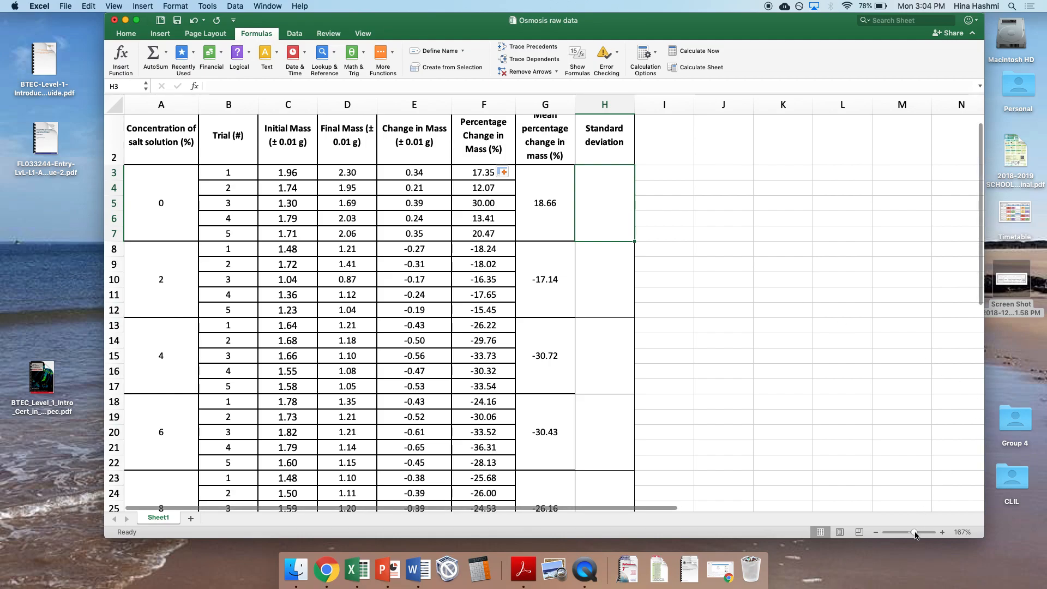
left_click_drag(915, 536, 915, 535)
scroll(860, 427, "down", 2)
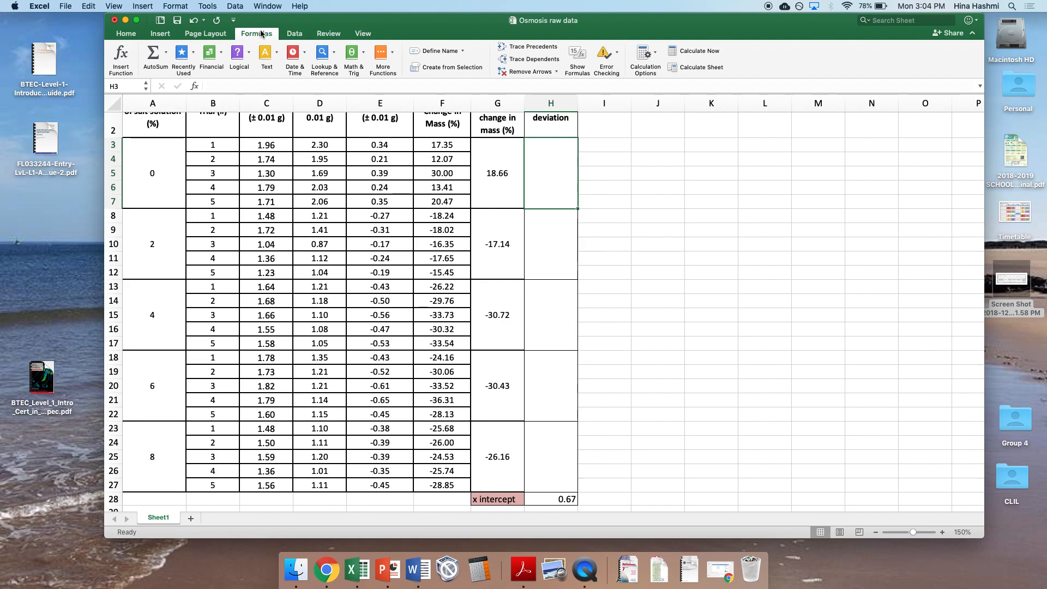
left_click(382, 52)
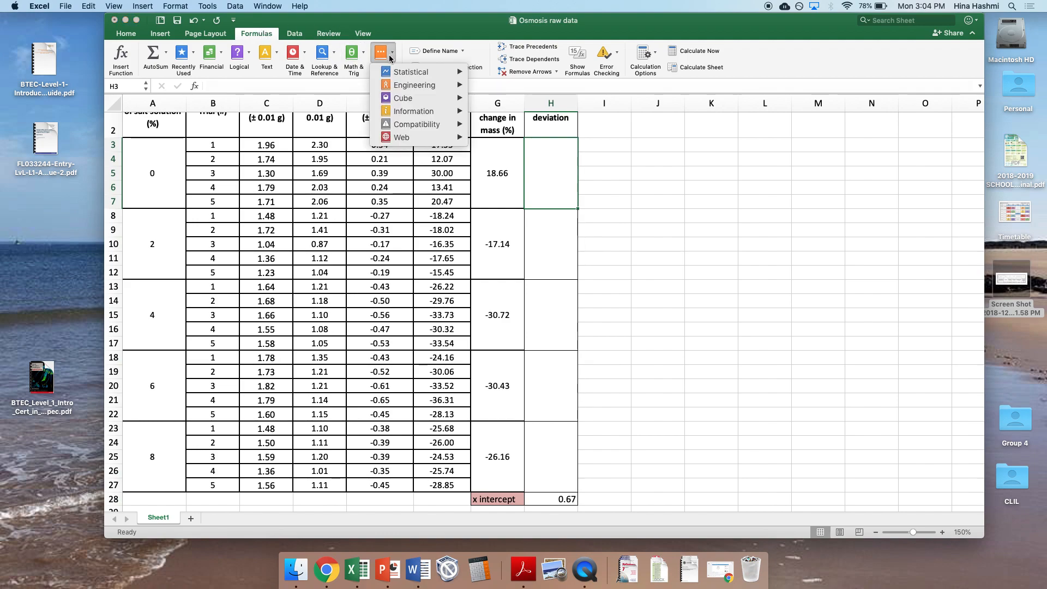
mouse_move(397, 72)
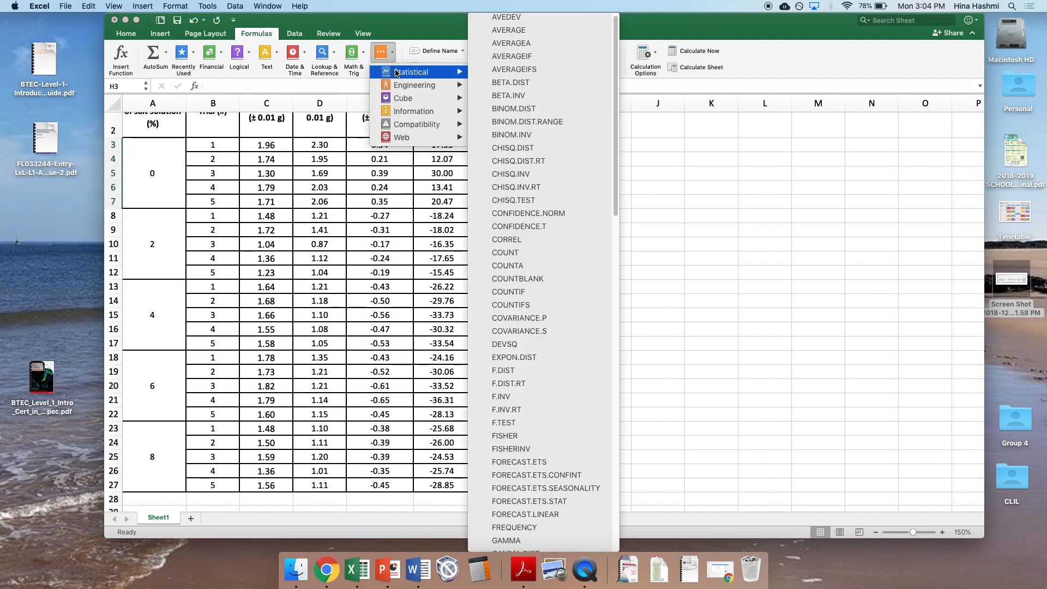
scroll(520, 156, "down", 15)
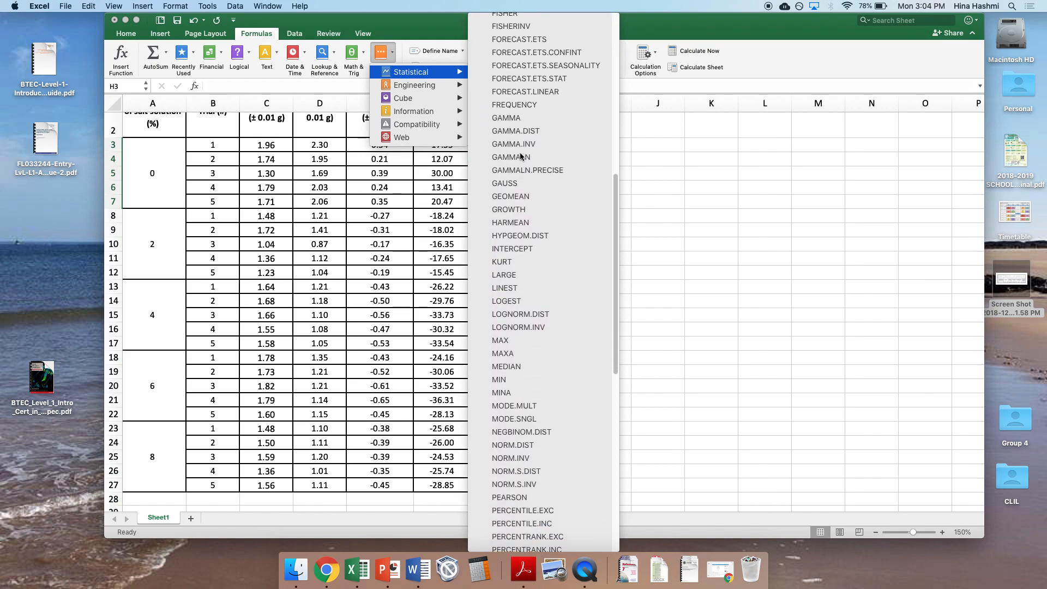
scroll(520, 156, "down", 10)
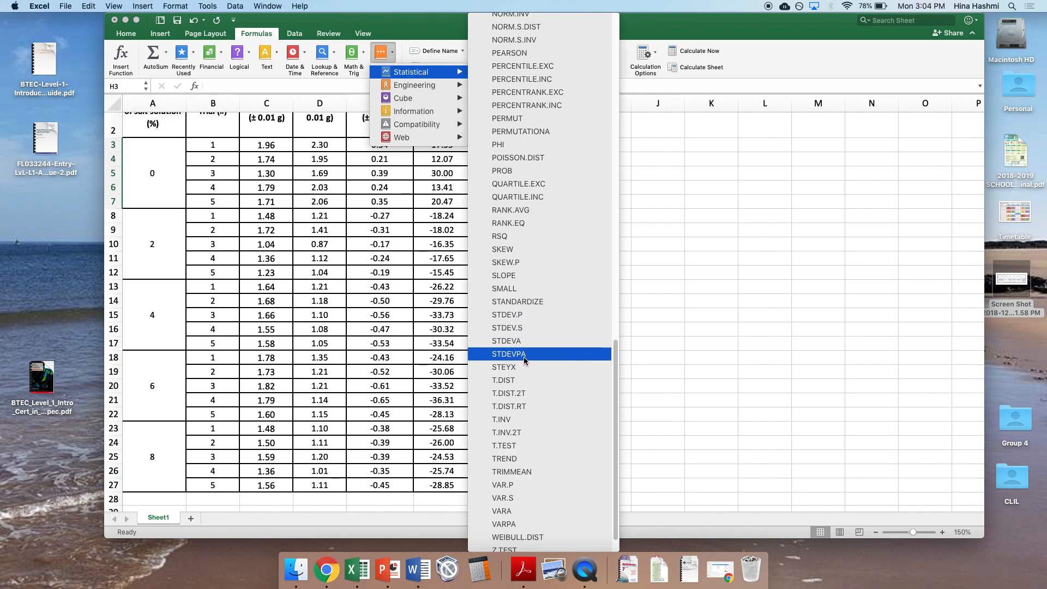
left_click(511, 329)
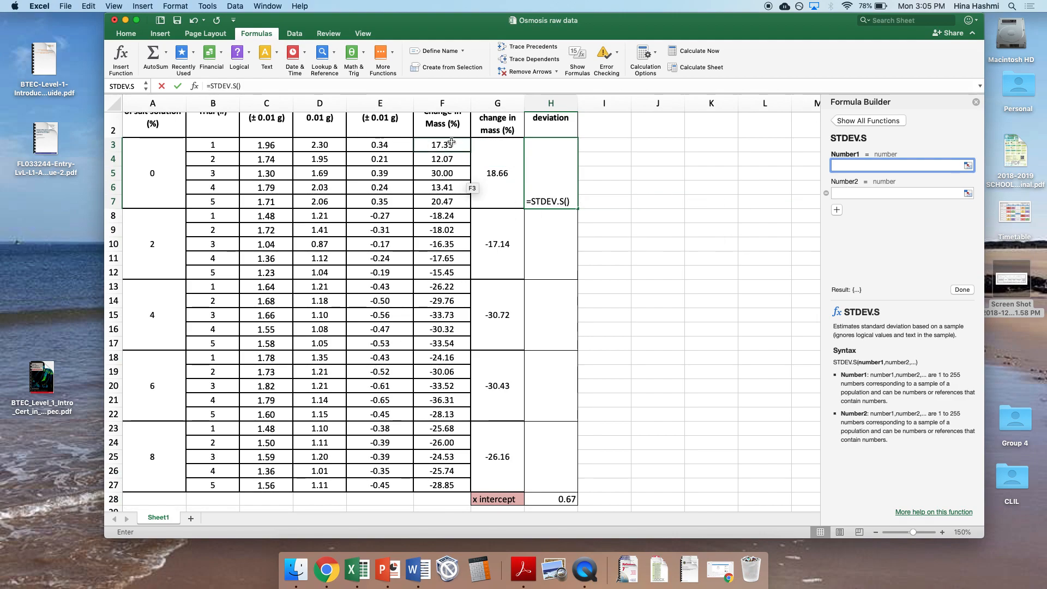
left_click_drag(452, 143, 448, 201)
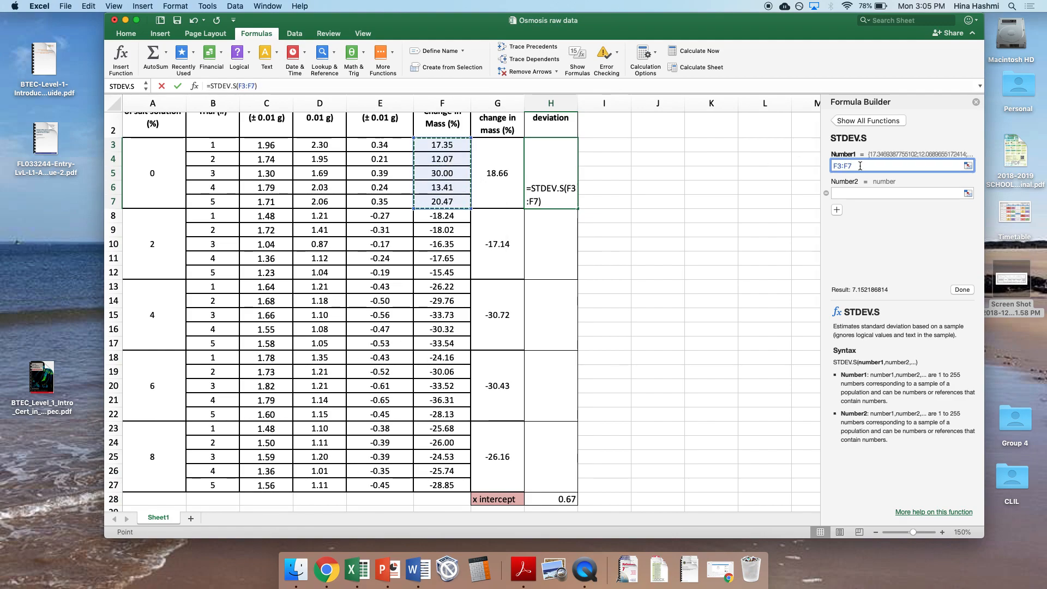
left_click(897, 193)
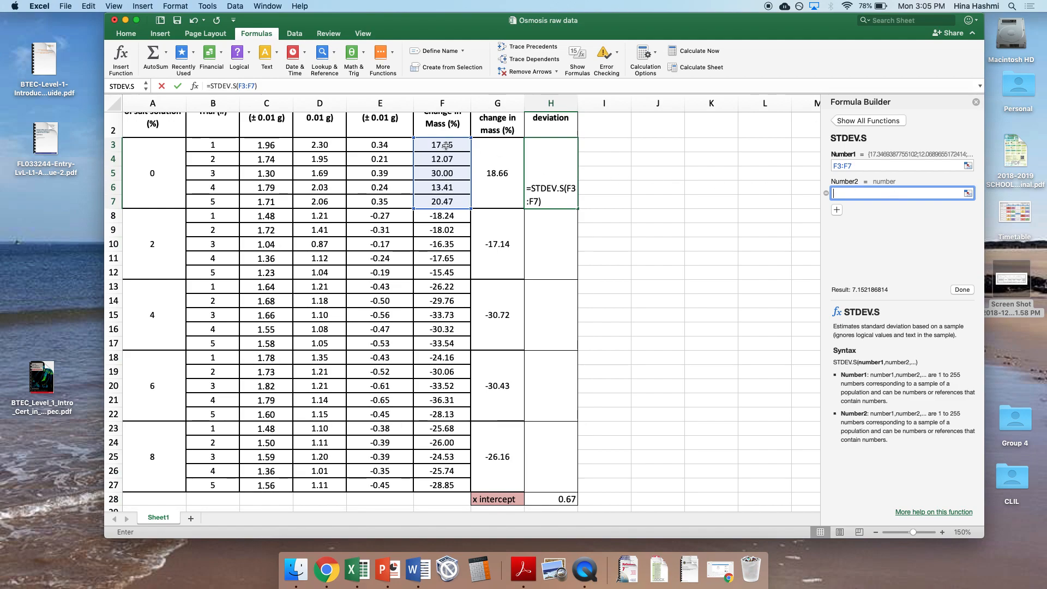
left_click_drag(435, 144, 437, 201)
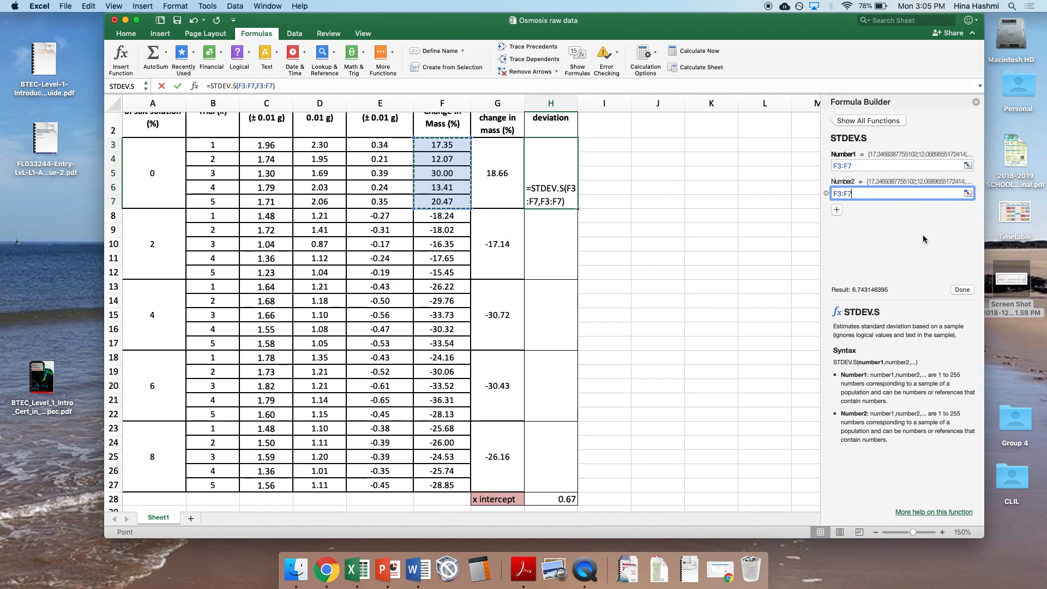
left_click(961, 290)
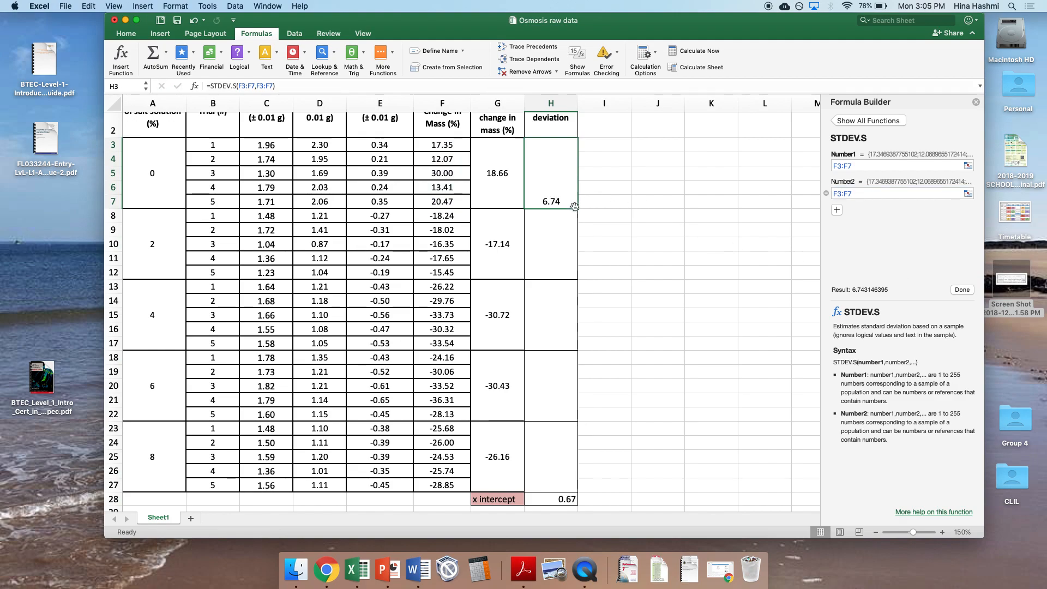
Step: Fill the standard deviation formula from H3 down through row 27 and vertically centre the values in their merged cells
left_click_drag(578, 208, 566, 472)
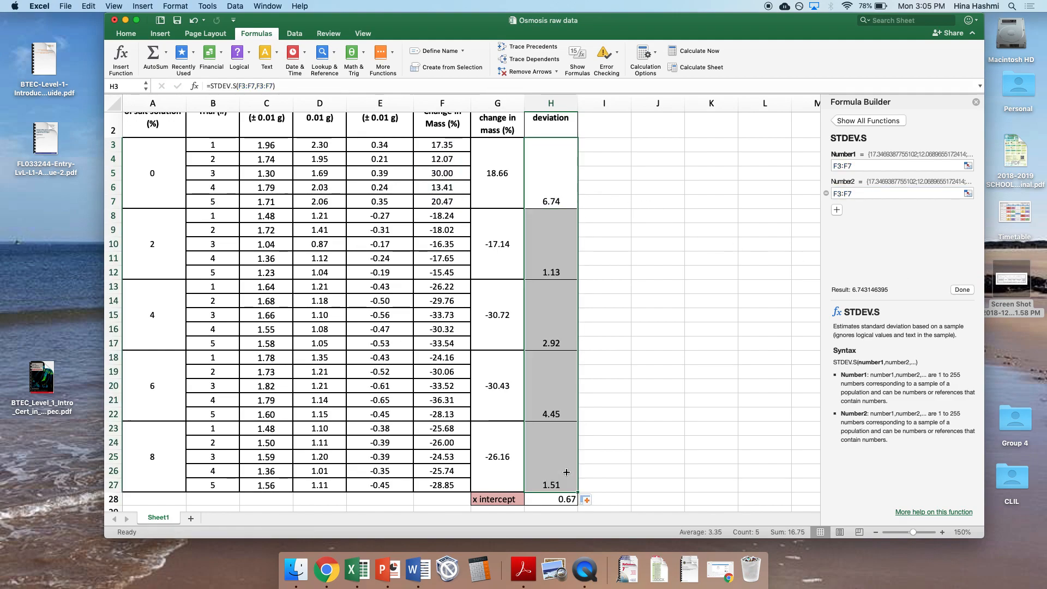
left_click(126, 33)
left_click(339, 51)
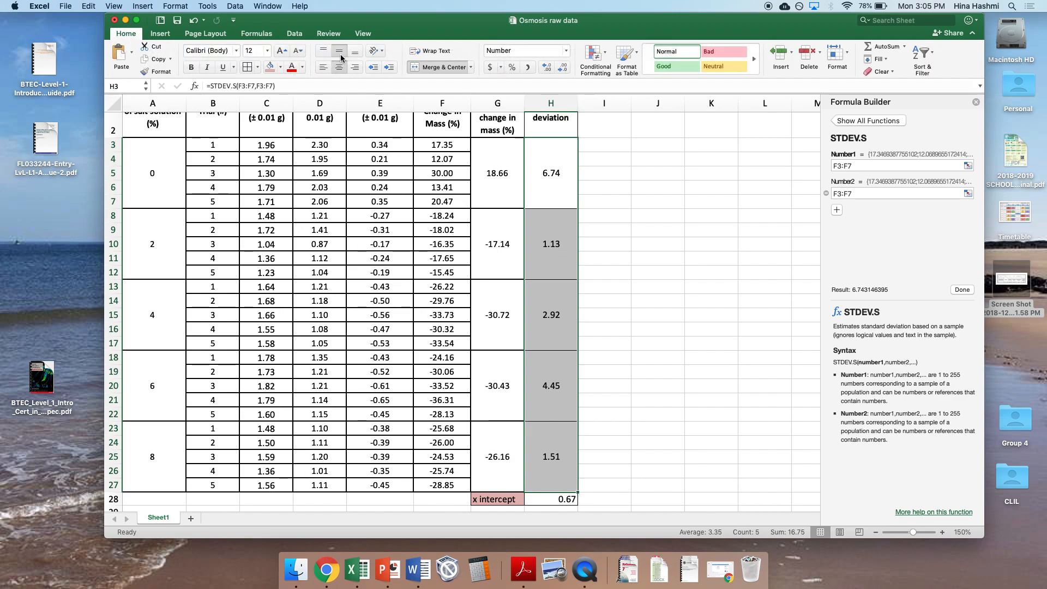
left_click(976, 102)
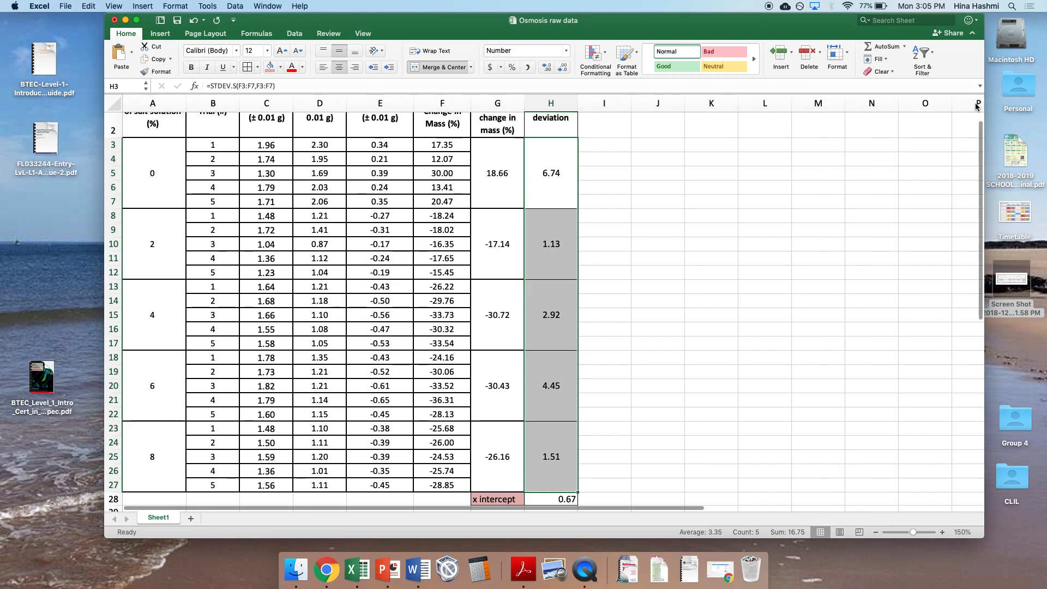
Step: Insert a scatter chart of mean percentage change (G3:G27) against salt concentration (A3:A27) and enlarge it across the sheet
left_click(810, 207)
scroll(810, 207, "right", 3)
scroll(810, 207, "left", 3)
scroll(810, 207, "up", 2)
left_click_drag(915, 534, 910, 534)
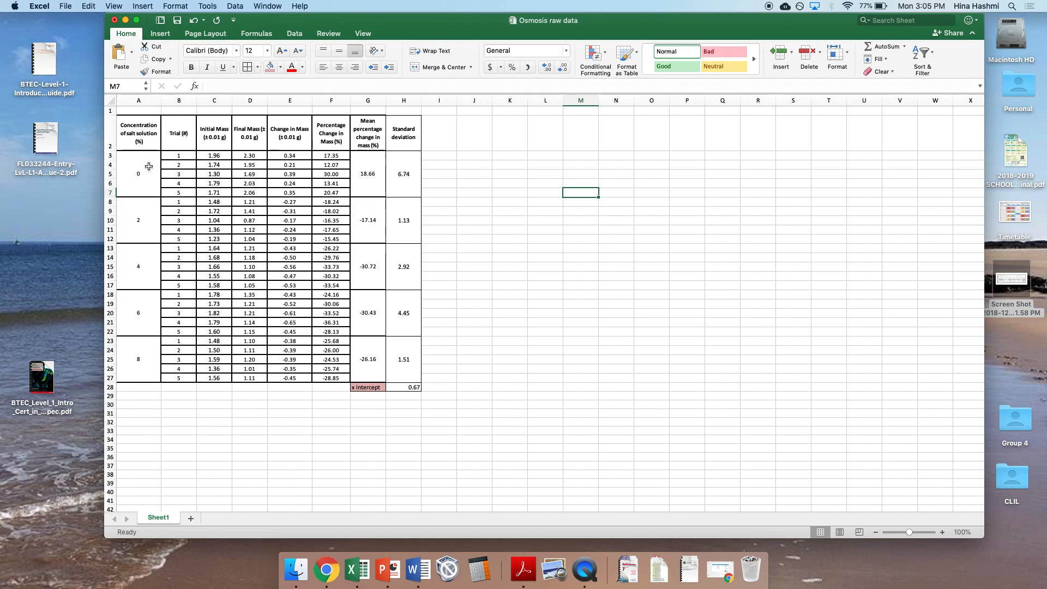
left_click_drag(149, 165, 138, 358)
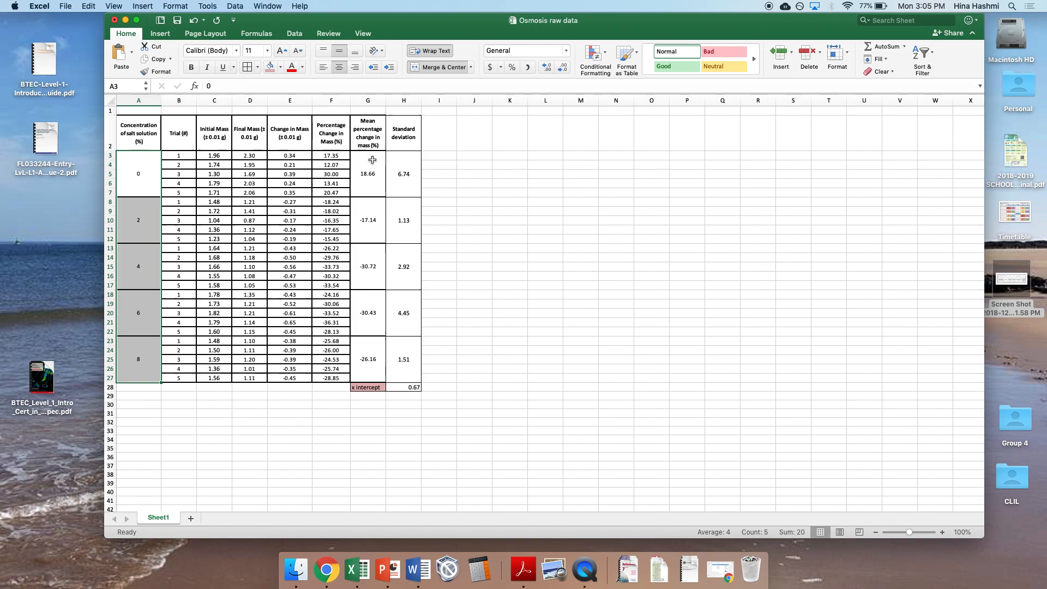
left_click_drag(372, 160, 360, 346)
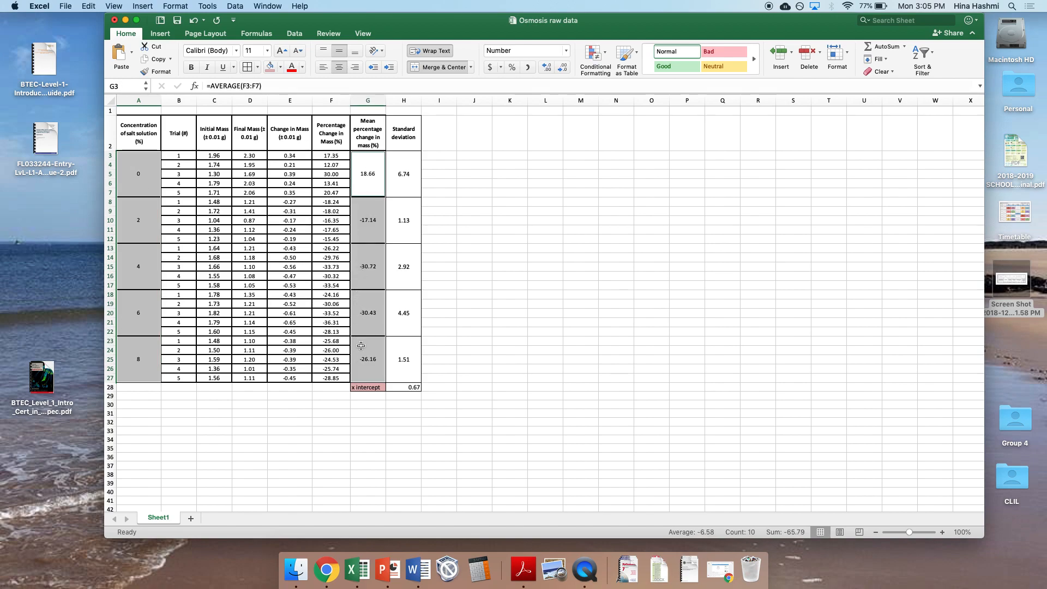
left_click(169, 37)
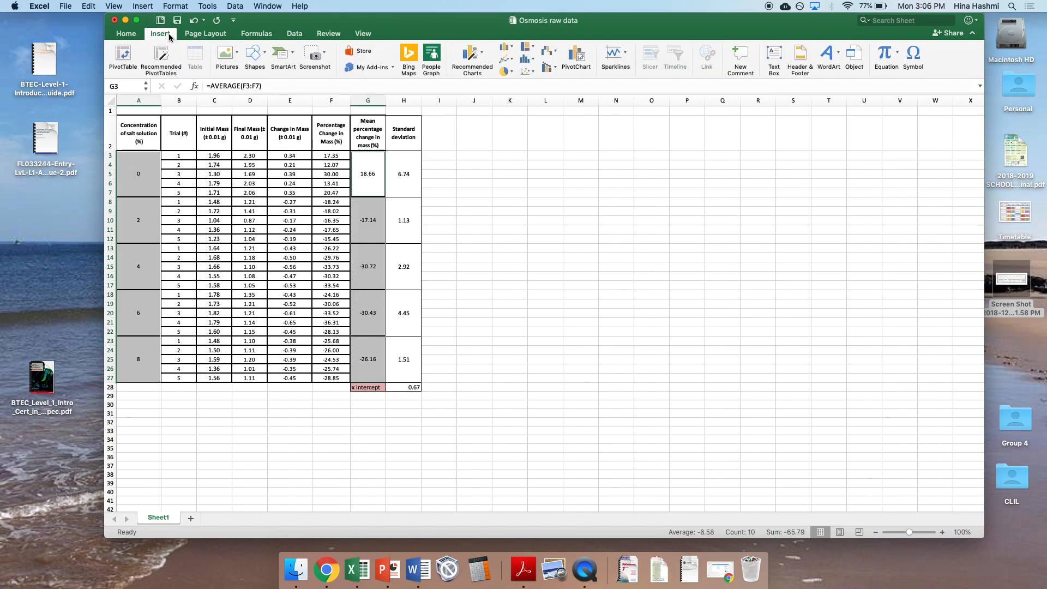
left_click(527, 71)
left_click(541, 122)
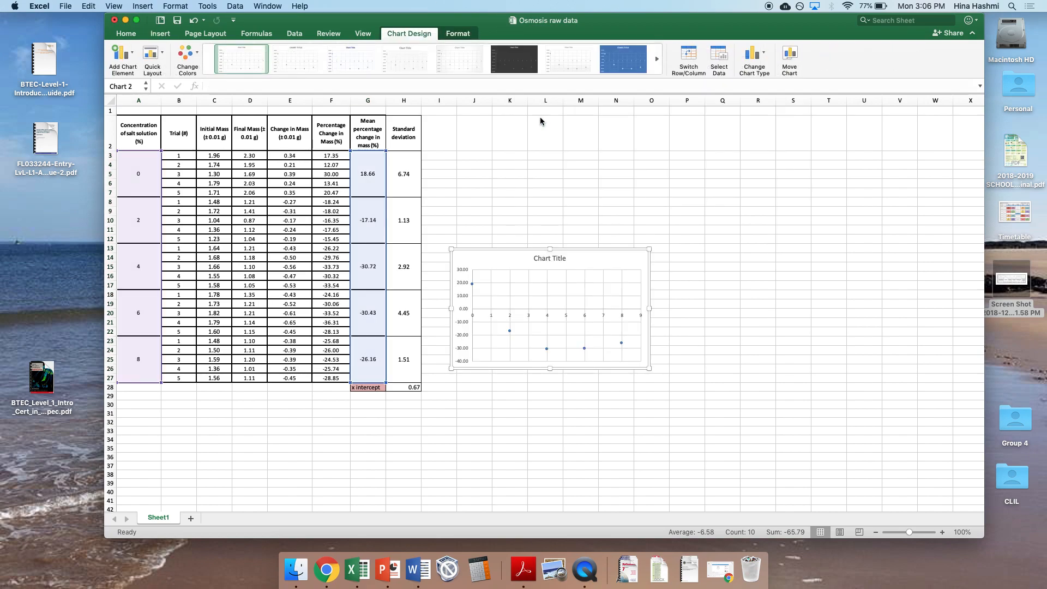
left_click_drag(480, 251, 156, 122)
left_click_drag(321, 233, 905, 473)
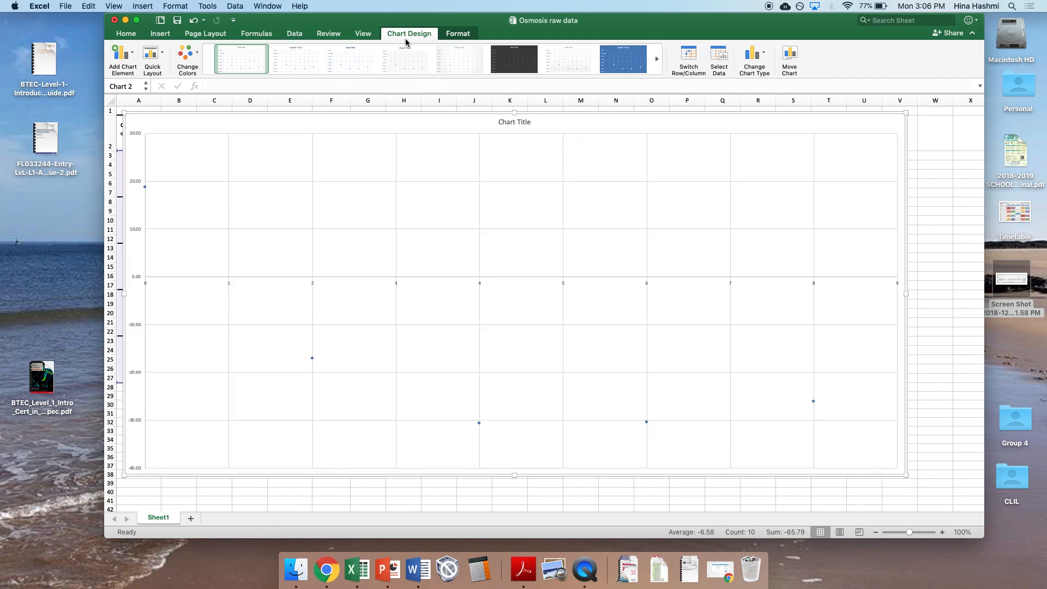
Step: Add a primary horizontal axis title to the chart reading "X axis label (unit)"
left_click(130, 58)
mouse_move(137, 87)
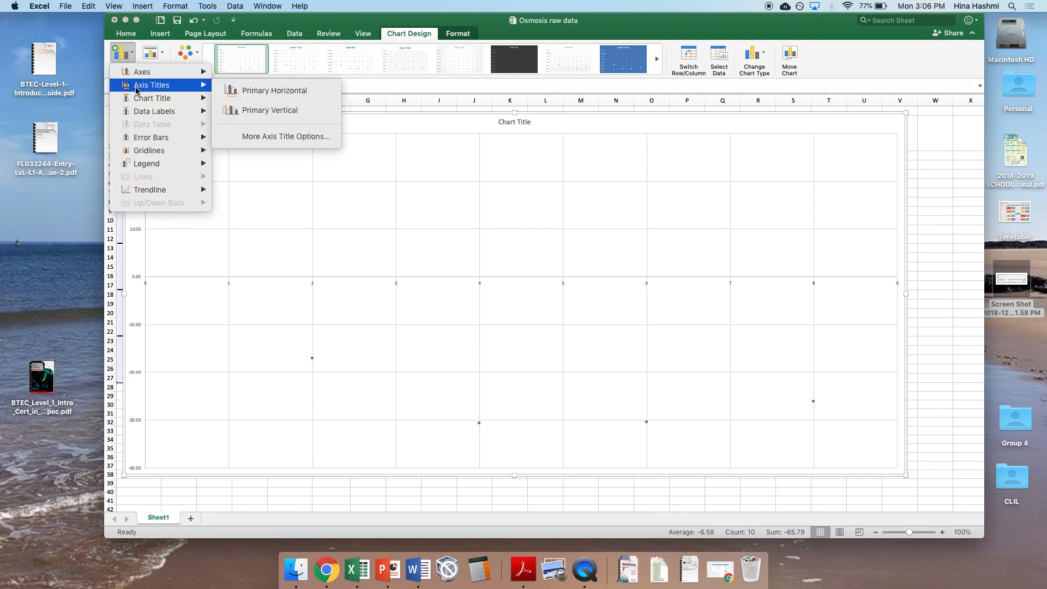
left_click(237, 101)
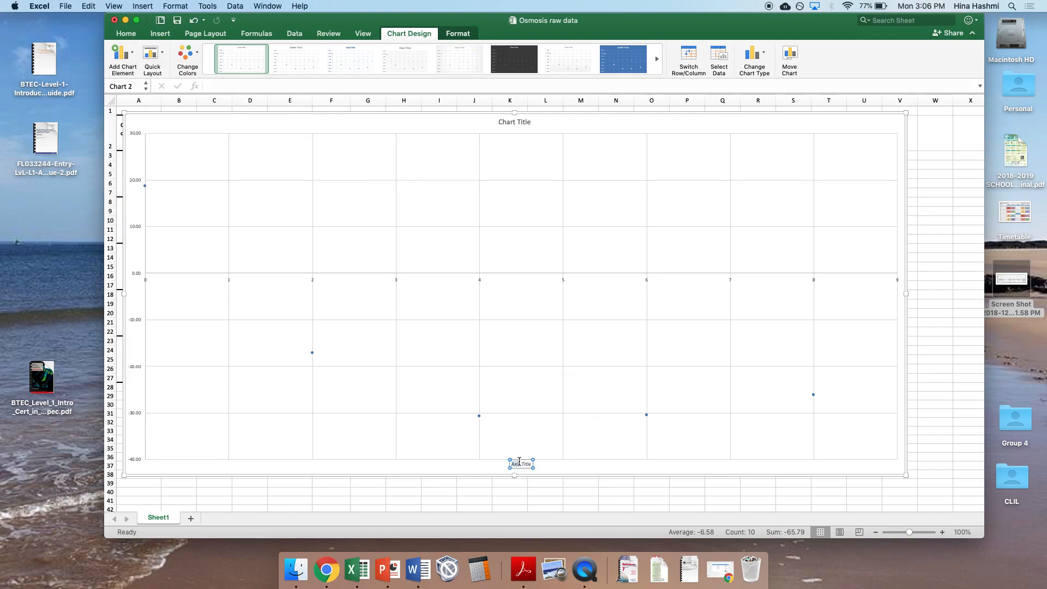
type("X axis label (unit)")
Step: Add a primary vertical axis title reading "Y axis label (unit)", reusing the text of the horizontal axis title
key("super+a")
key("super+c")
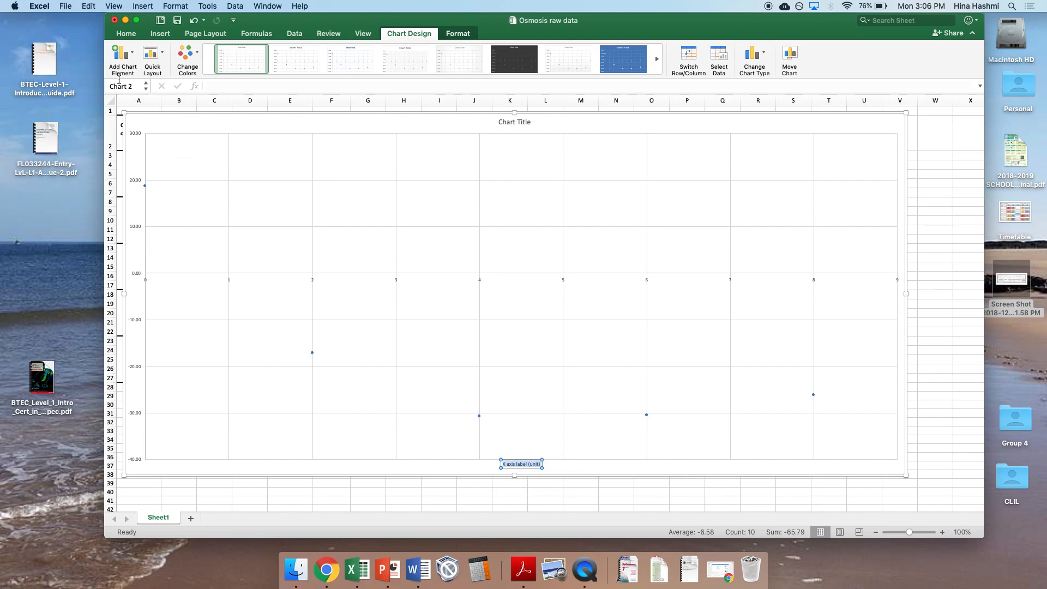
left_click(120, 70)
mouse_move(169, 85)
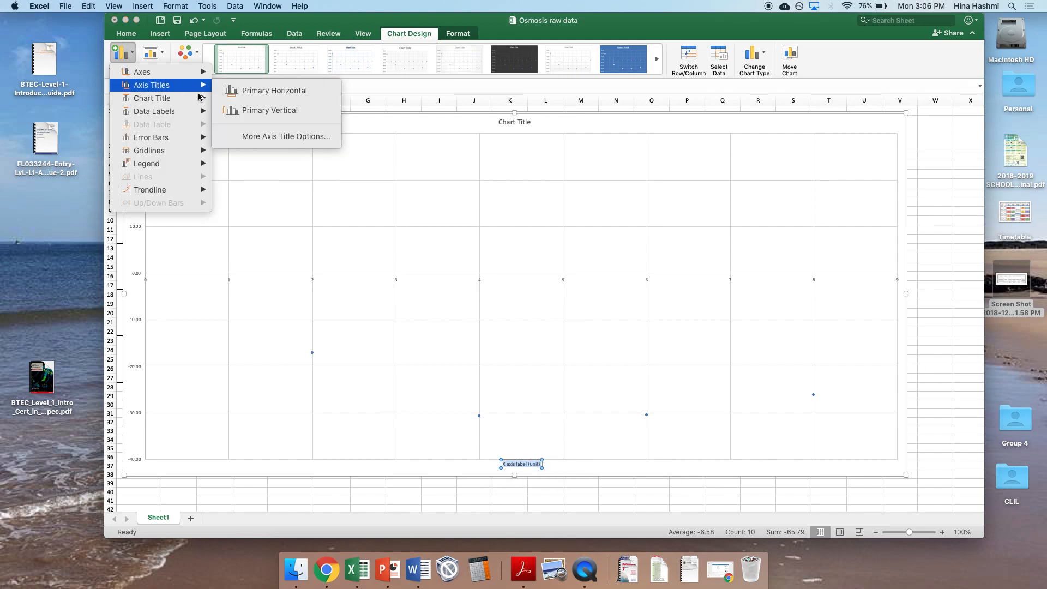
left_click(229, 109)
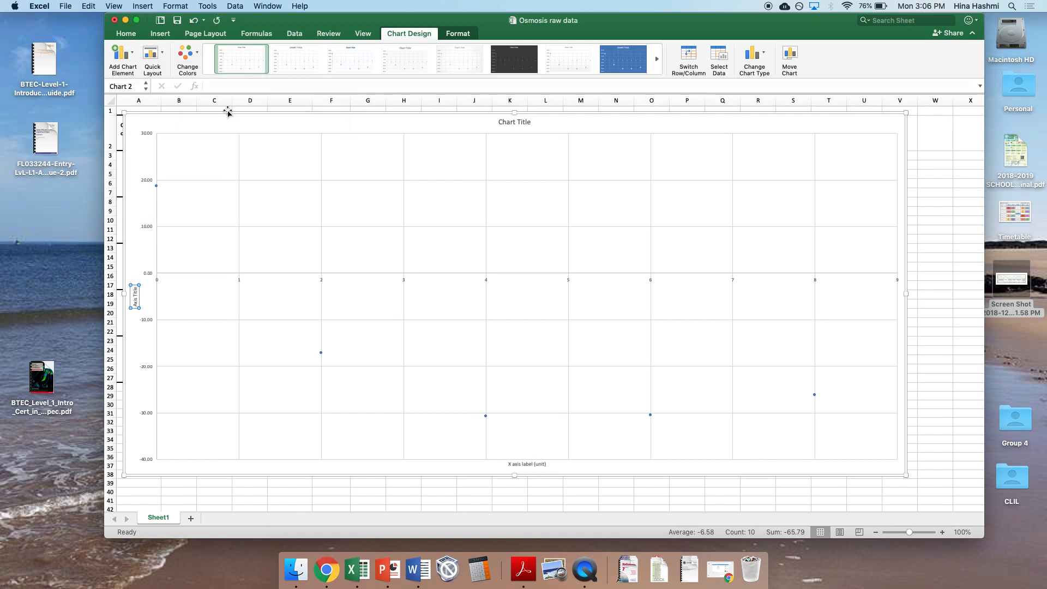
left_click(135, 291)
key("super+a")
key("super+v")
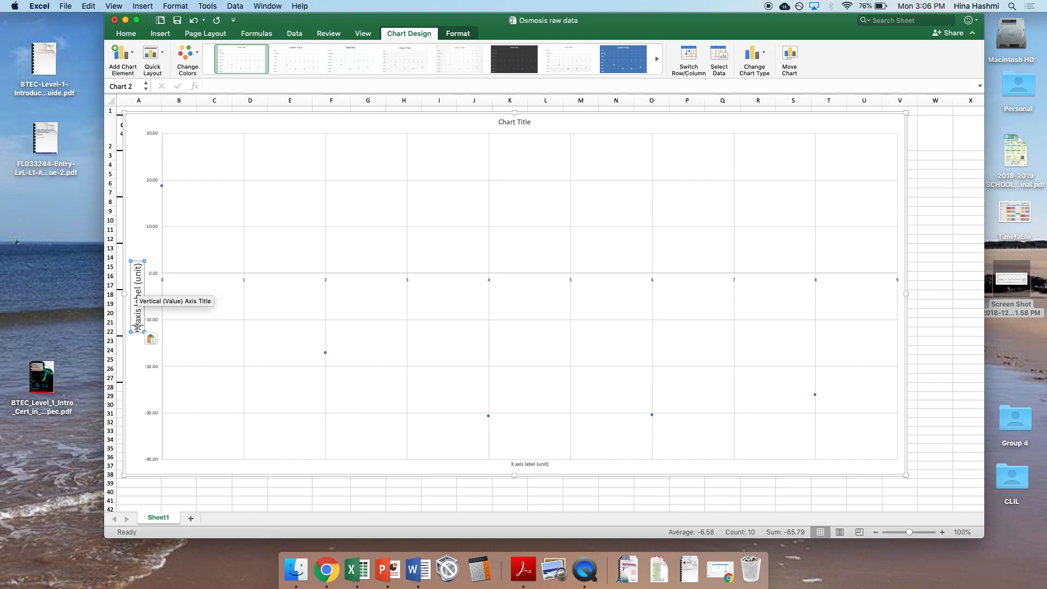
key("BackSpace")
type("Y")
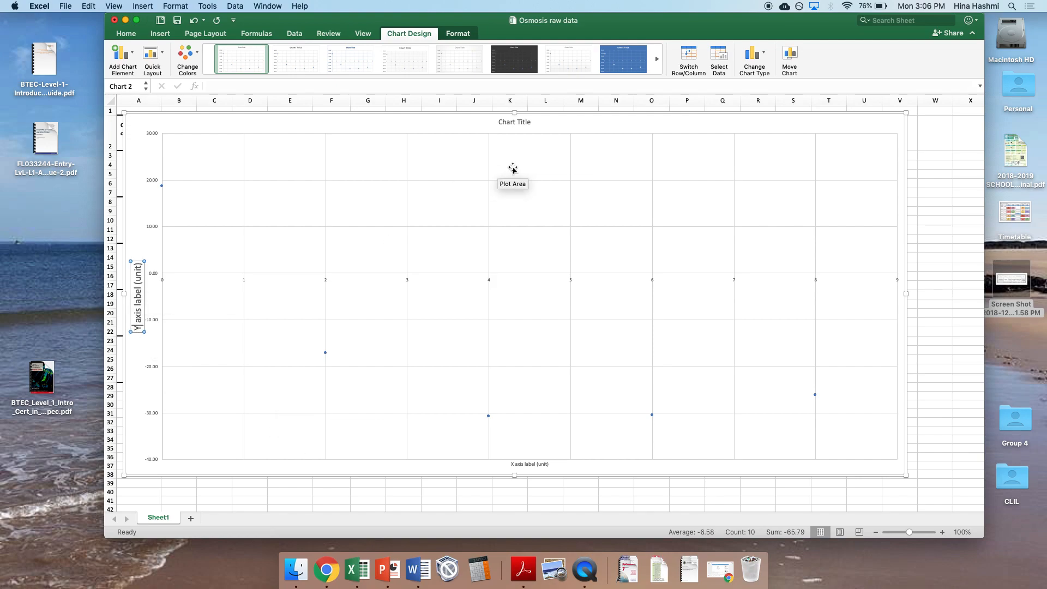
left_click(530, 464)
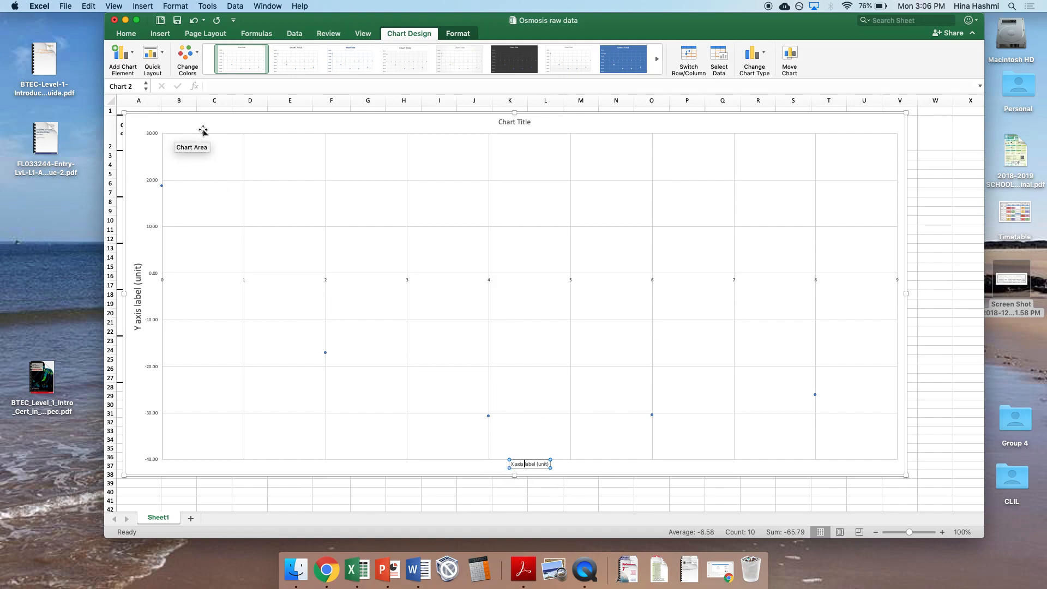
Step: Change the data series markers to the built-in plus-sign type
mouse_move(161, 187)
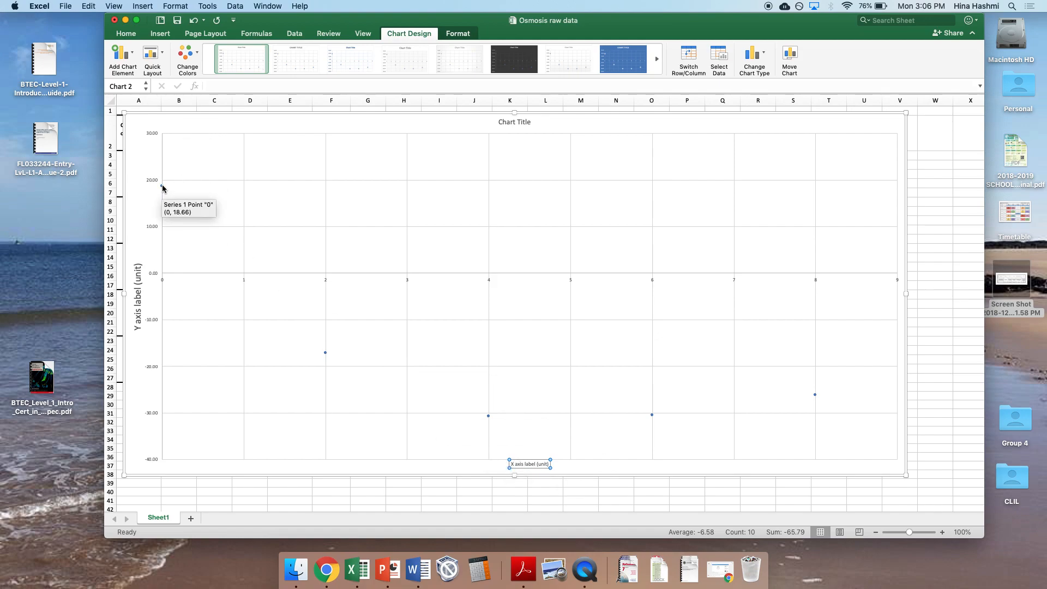
left_click(161, 186)
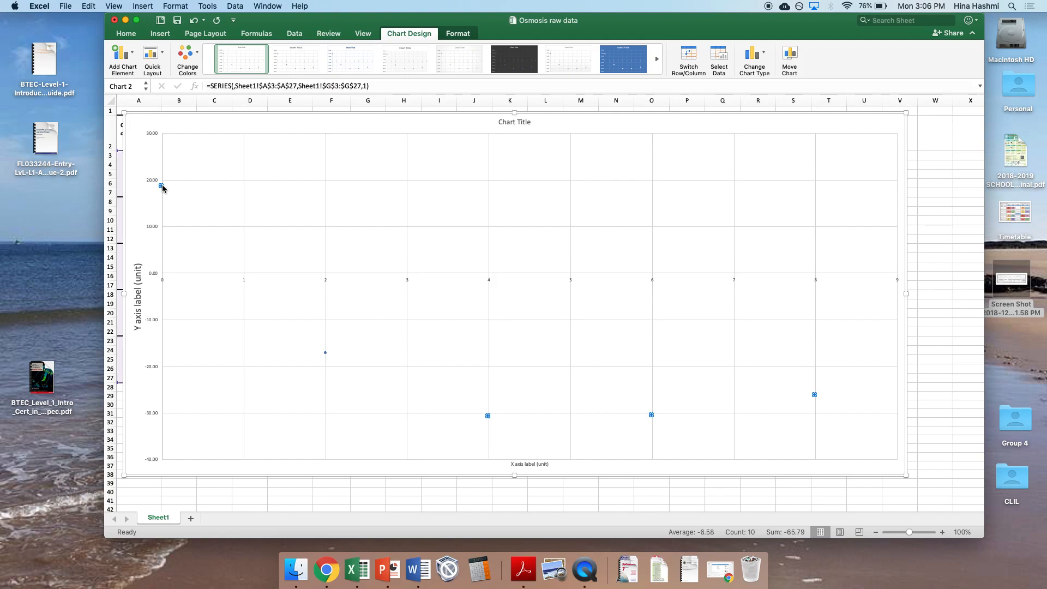
right_click(163, 188)
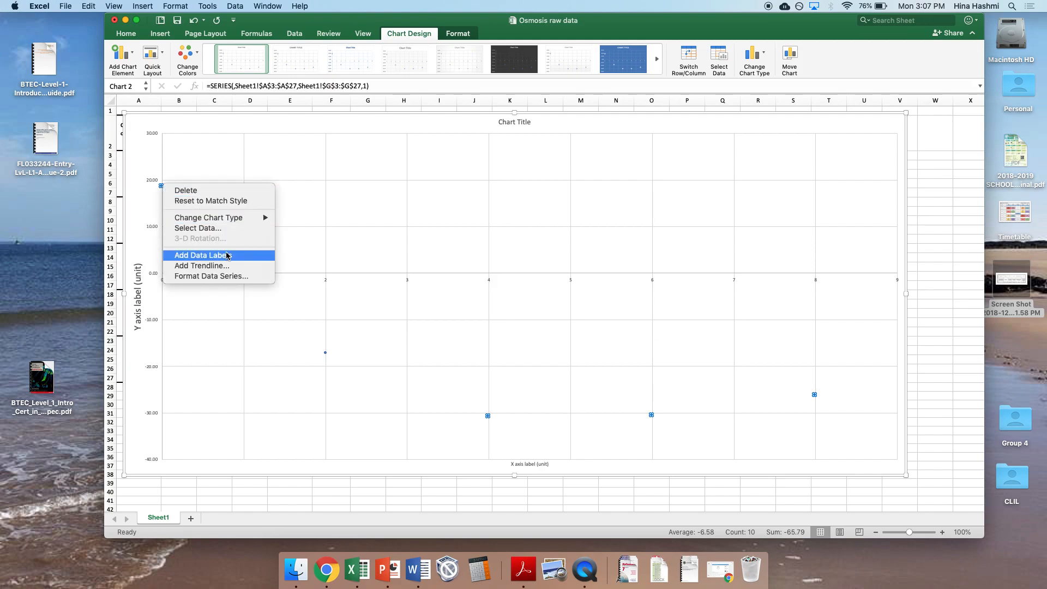
left_click(230, 280)
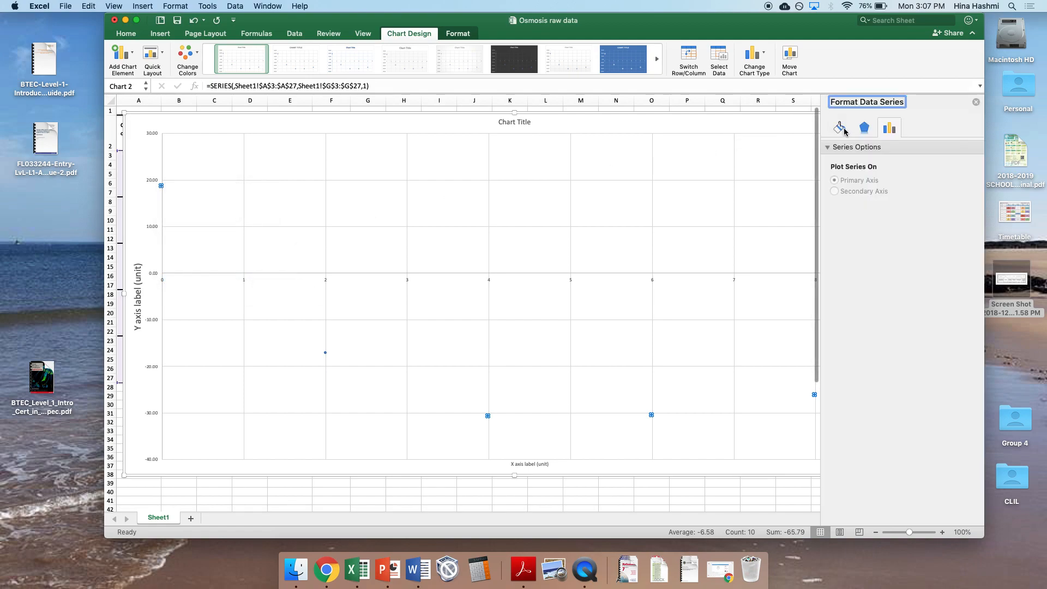
left_click(844, 130)
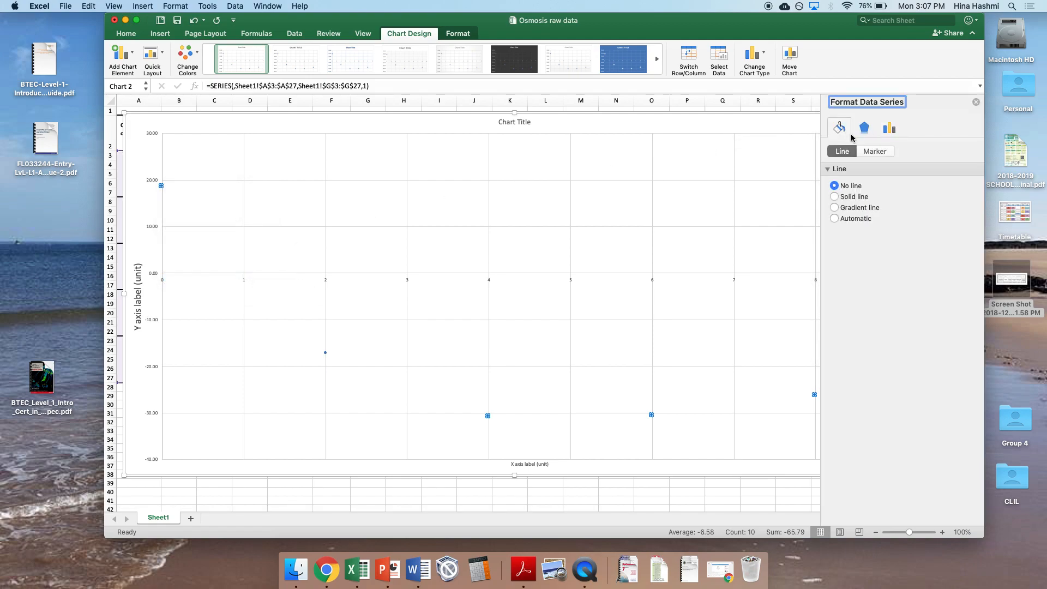
left_click(869, 154)
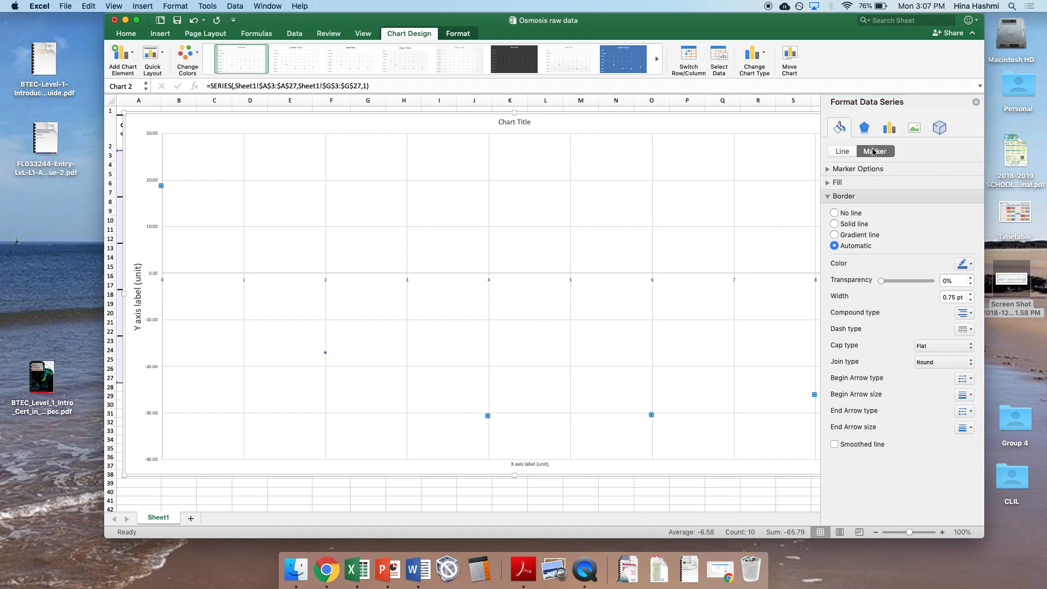
left_click(870, 169)
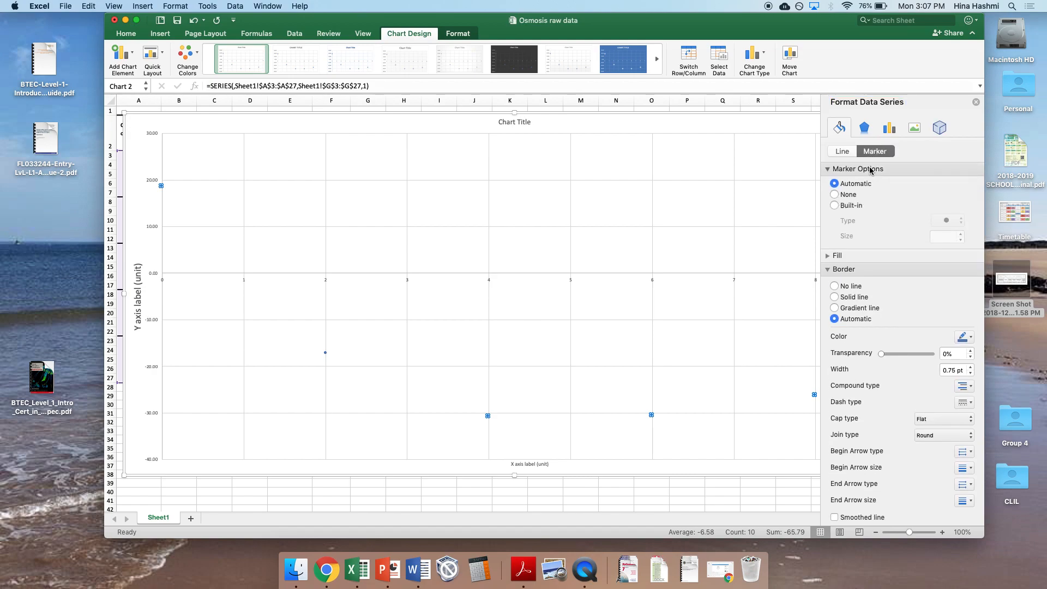
left_click(838, 209)
left_click(949, 227)
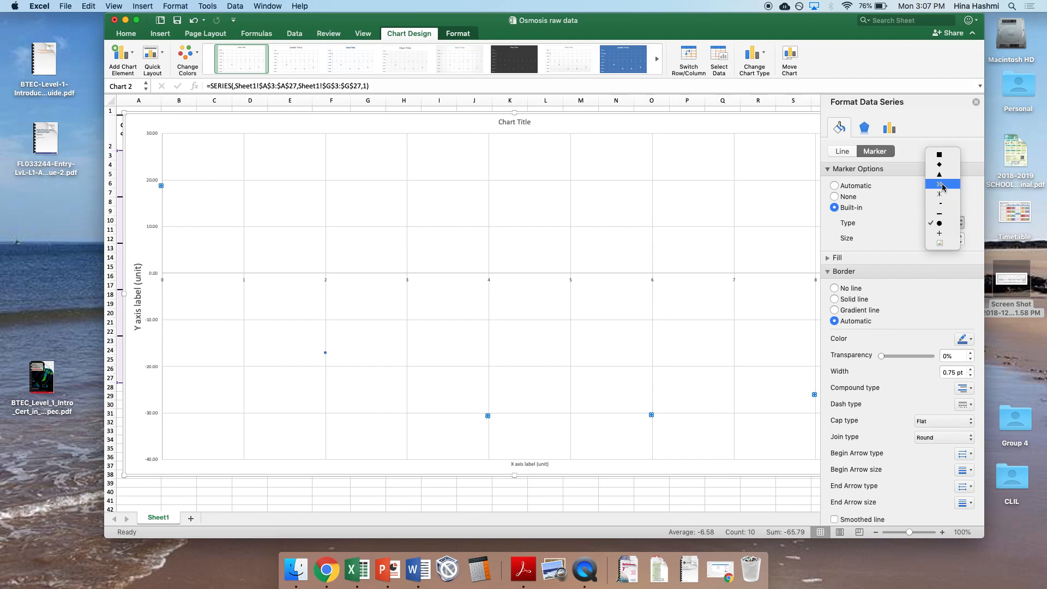
left_click(940, 233)
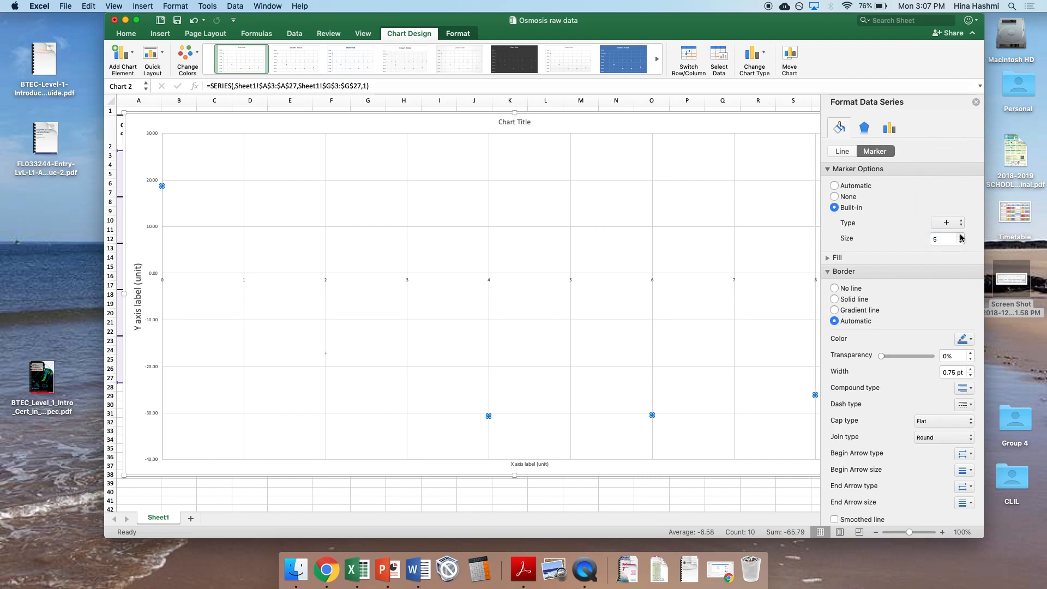
Step: Set the plus markers' size to 14 and their border colour to standard red
left_click(962, 235)
left_click(961, 235)
left_click(962, 236)
left_click(962, 237)
left_click(962, 237)
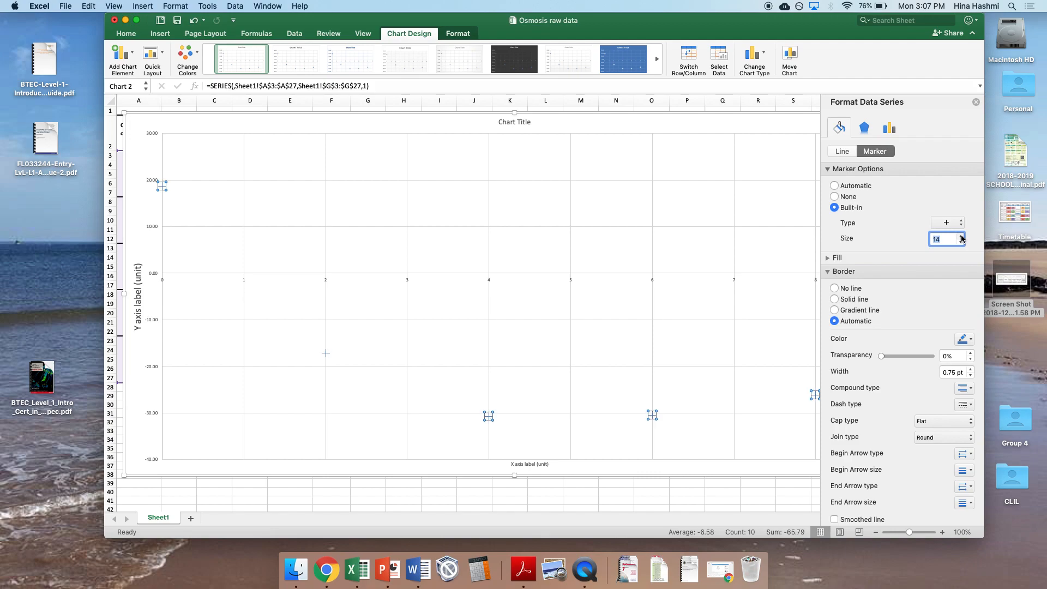
left_click(964, 339)
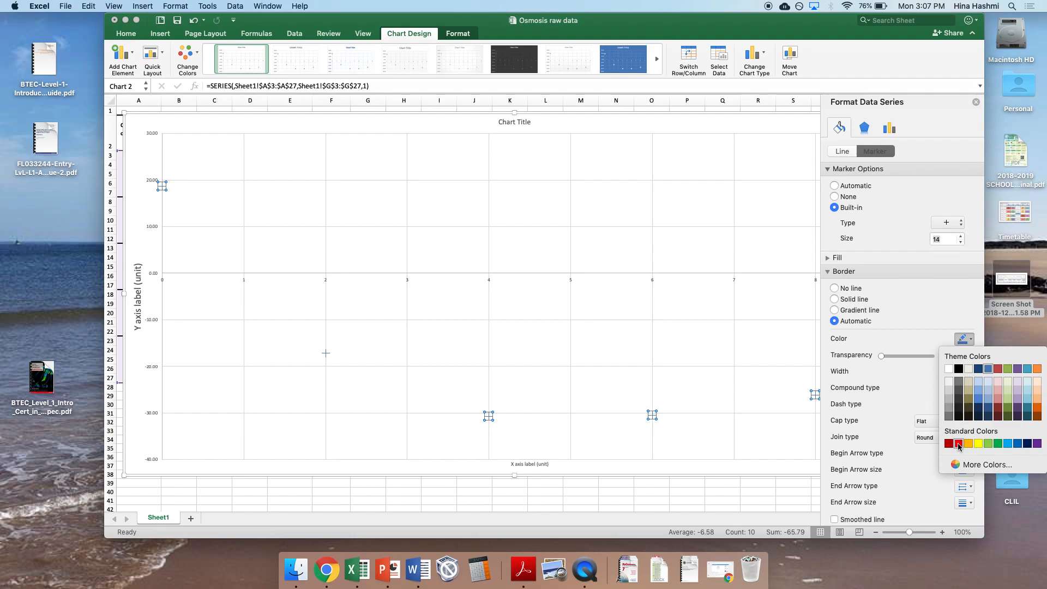
left_click(958, 444)
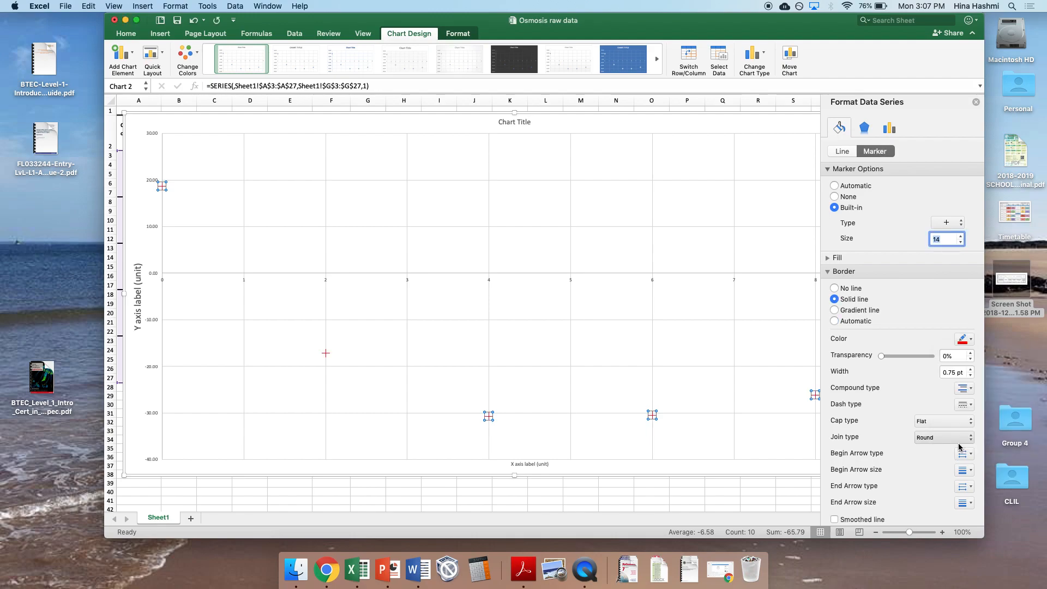
left_click(975, 103)
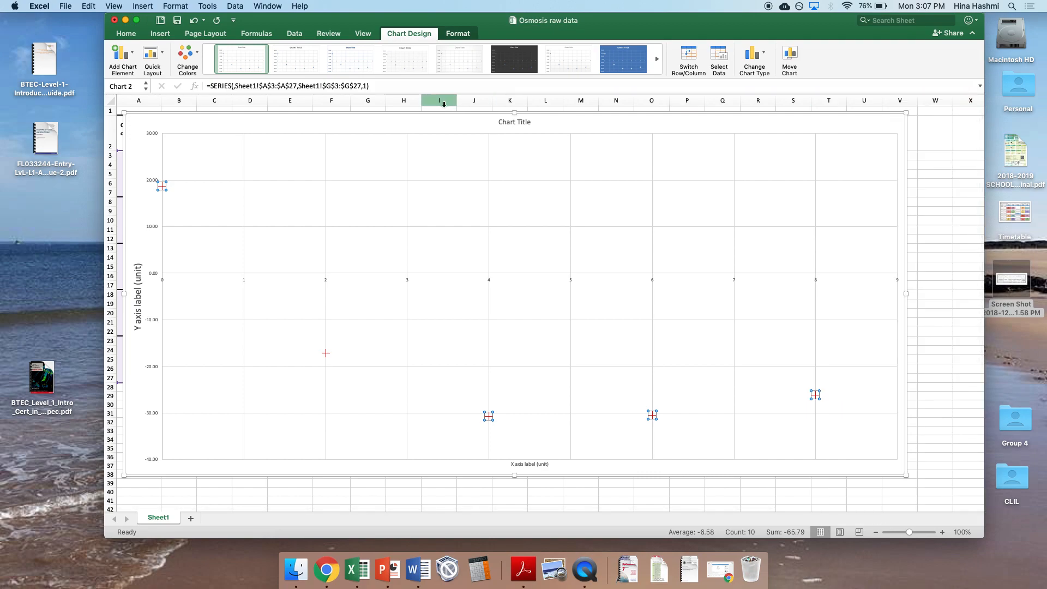
Step: Add primary minor horizontal and vertical gridlines to the chart and shrink it to sit beside the data table
left_click(119, 53)
mouse_move(152, 157)
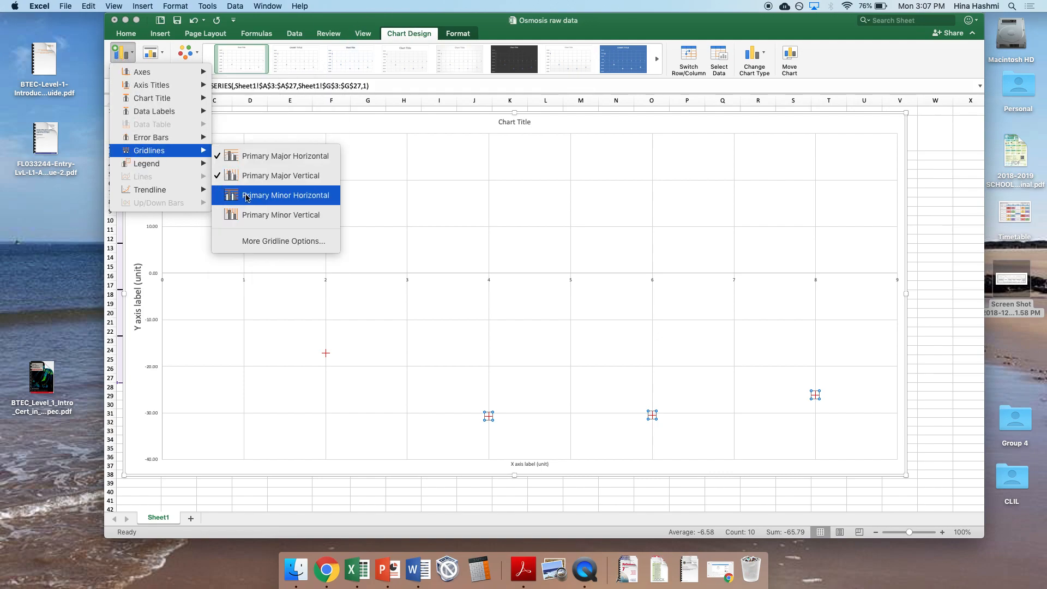
left_click(246, 197)
left_click(121, 53)
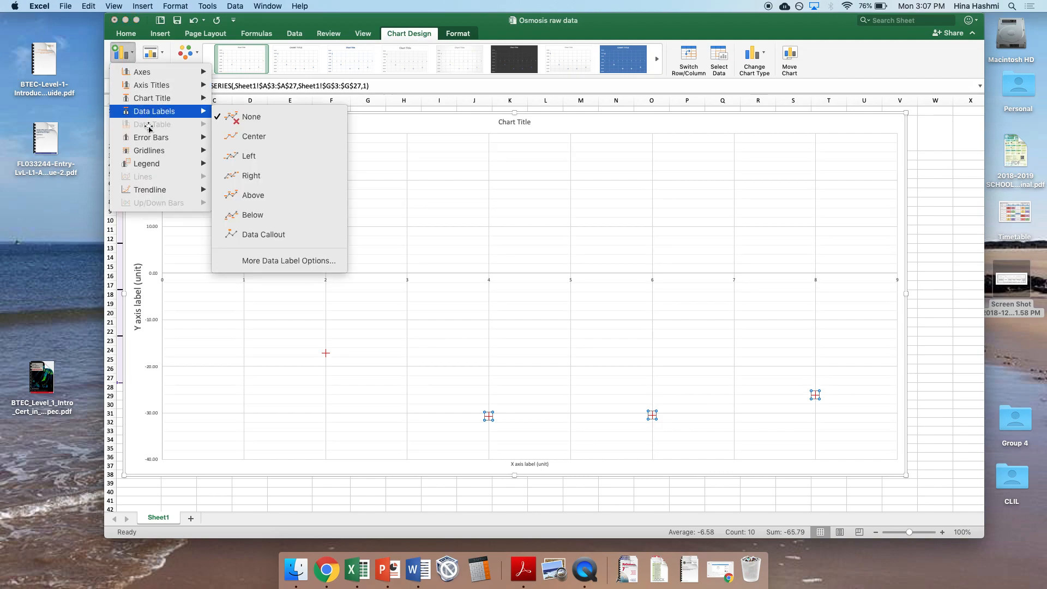
mouse_move(154, 155)
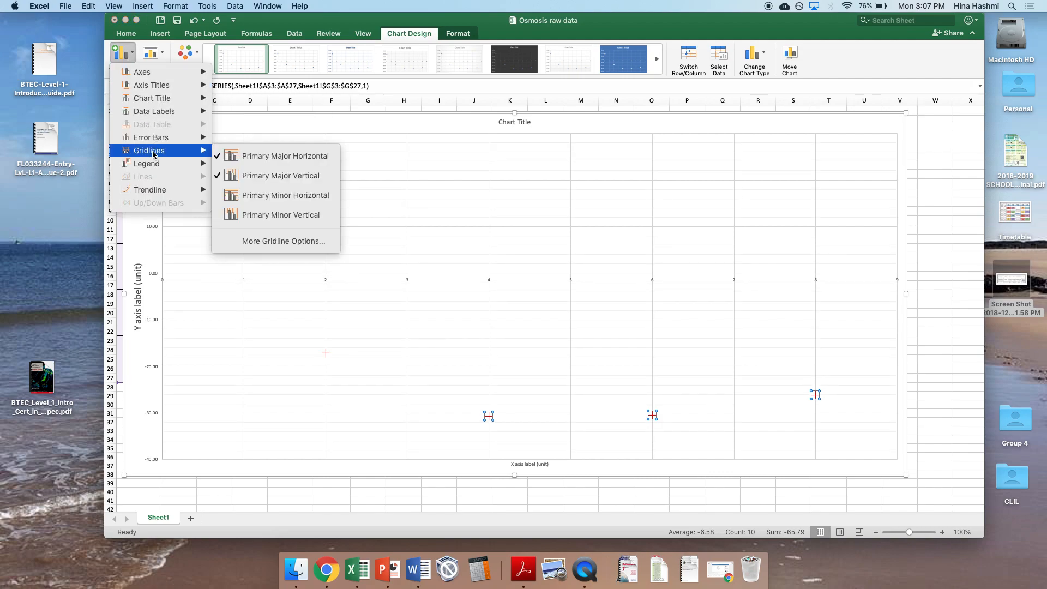
left_click(236, 209)
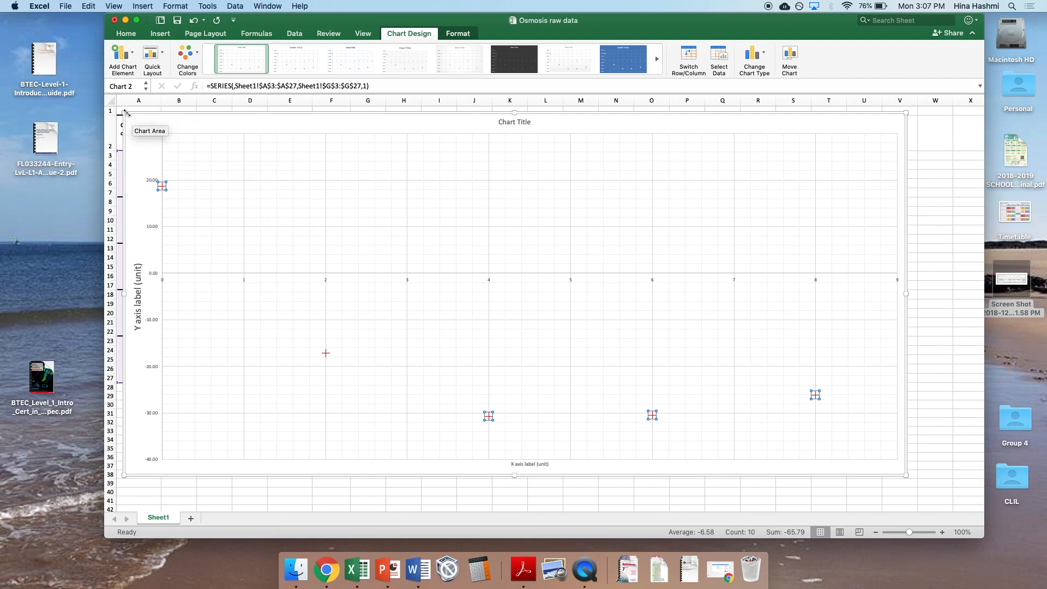
left_click_drag(125, 112, 487, 131)
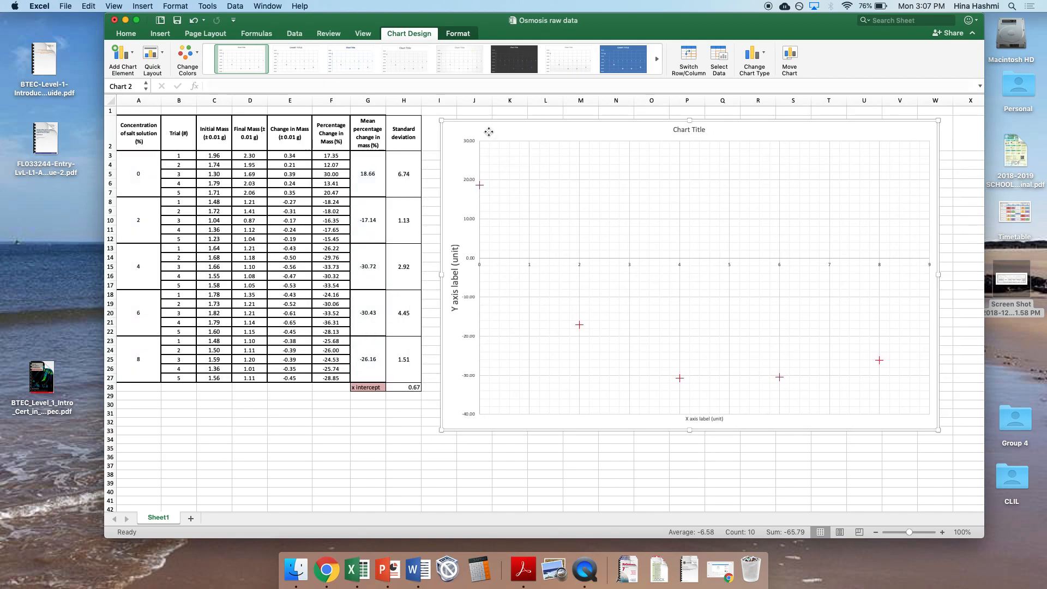
Step: Add error bars to the chart's data series and switch the vertical error amount to custom specified values
left_click(130, 57)
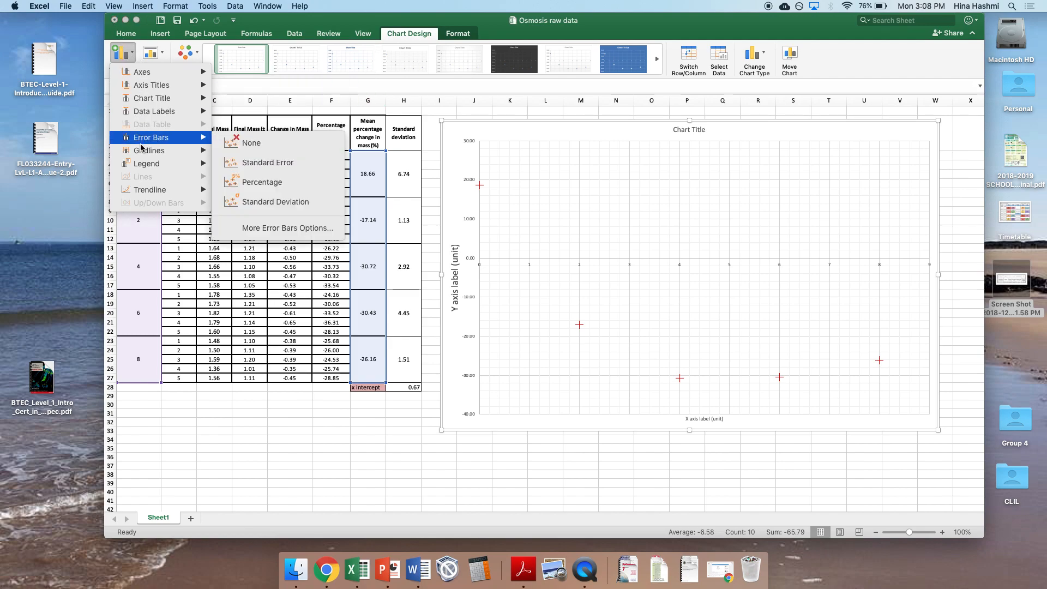
mouse_move(141, 147)
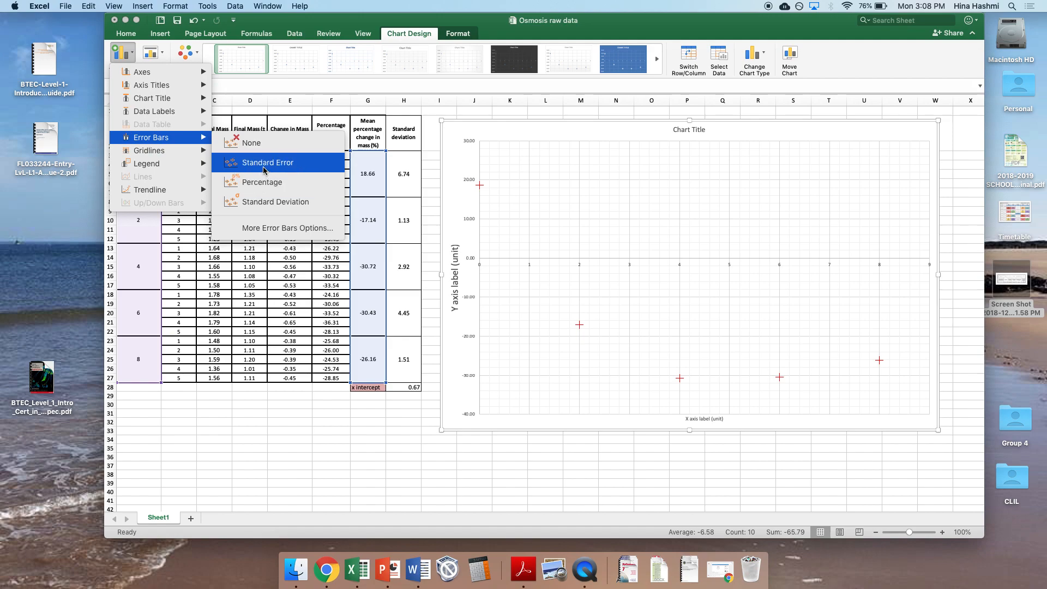
left_click(259, 227)
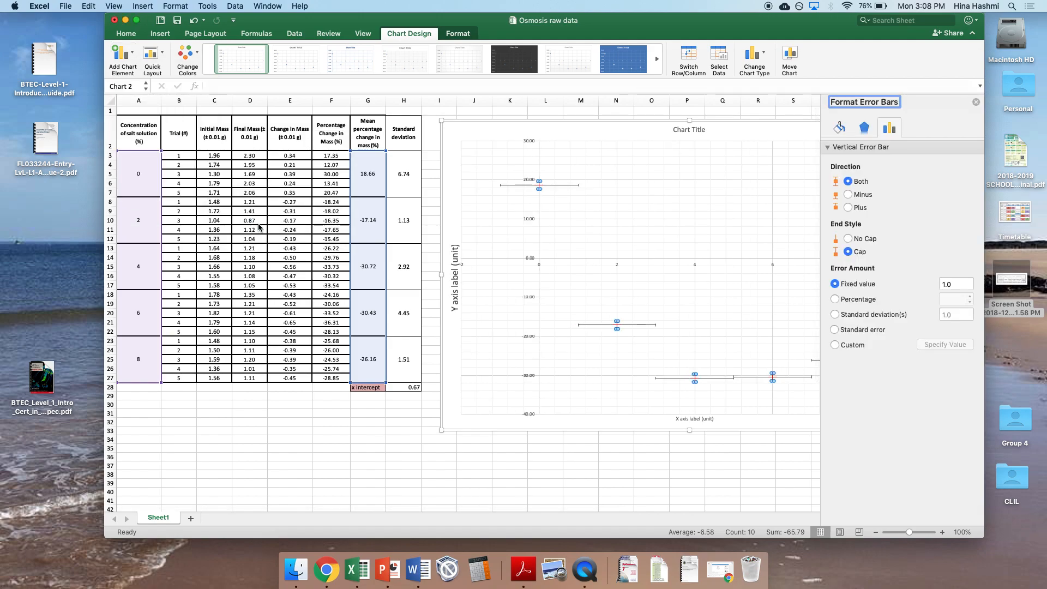
left_click(836, 346)
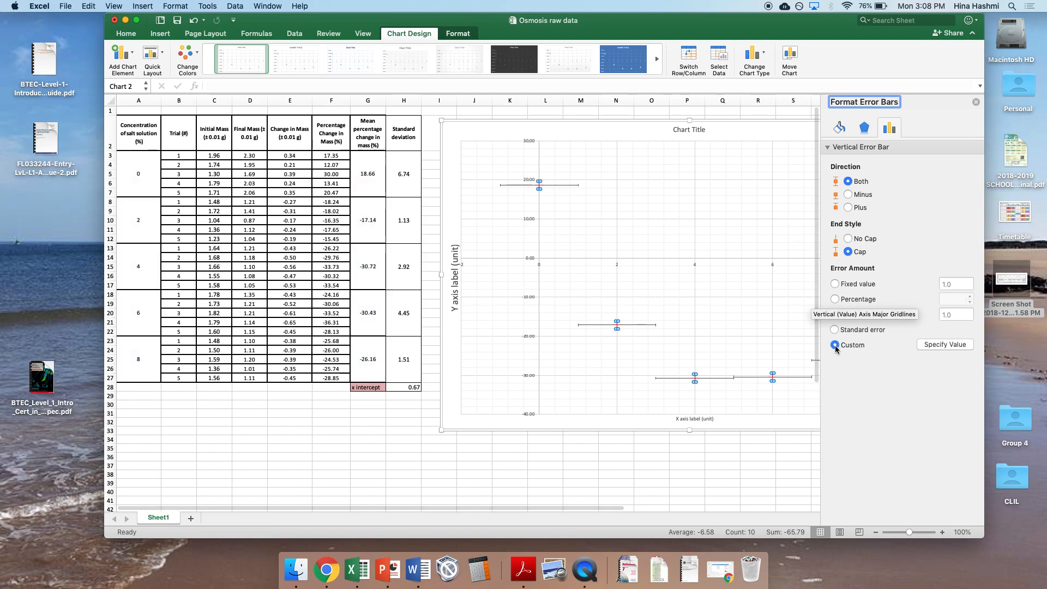
left_click(942, 346)
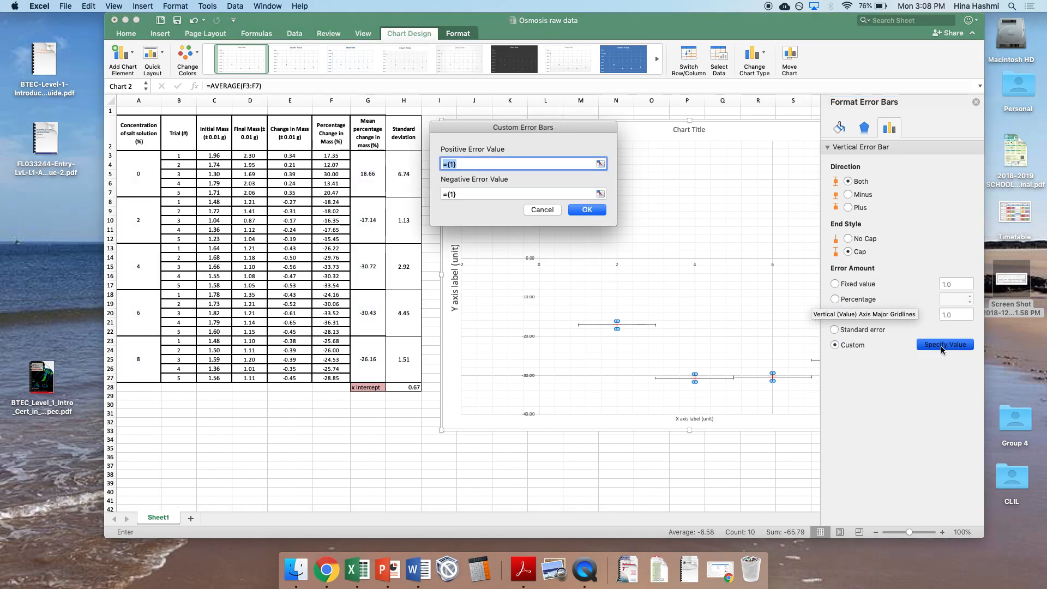
Step: Set both the positive and negative custom error values to the standard deviations in Sheet1 cells H3:H27
key("BackSpace")
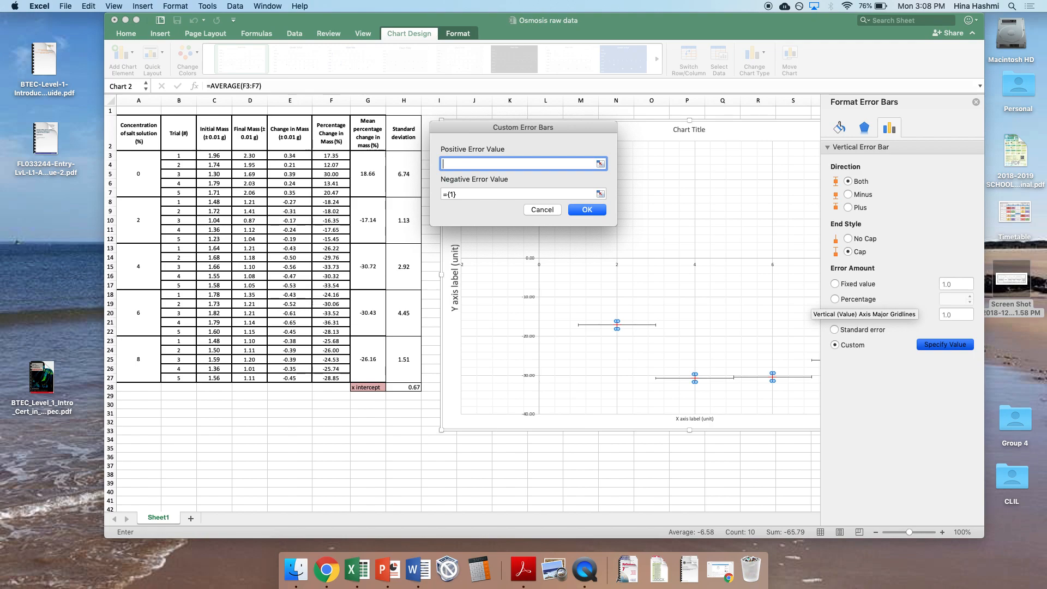
left_click_drag(408, 174, 413, 352)
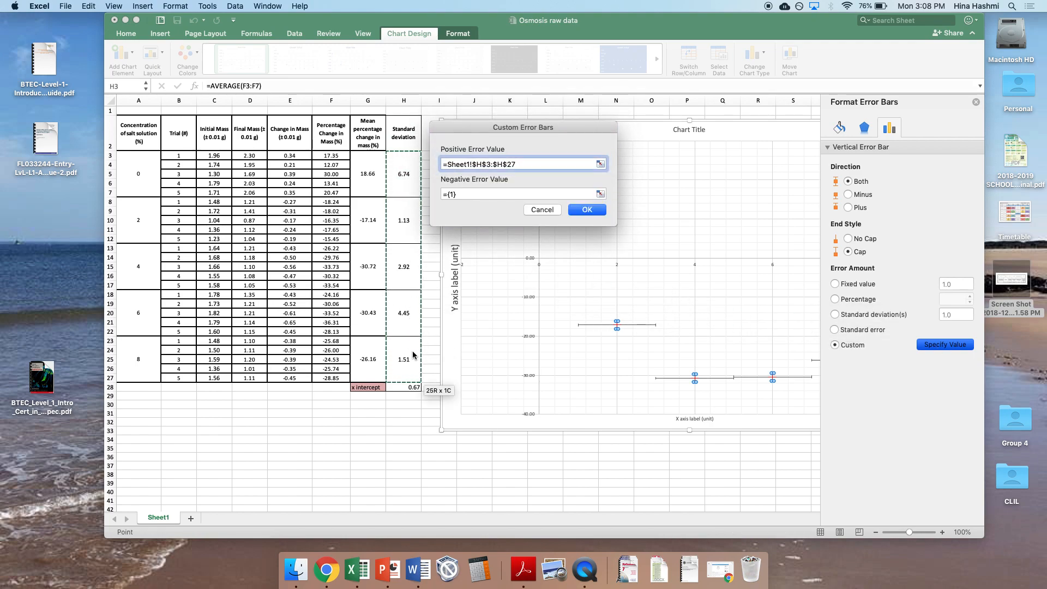
key("Tab")
key("BackSpace")
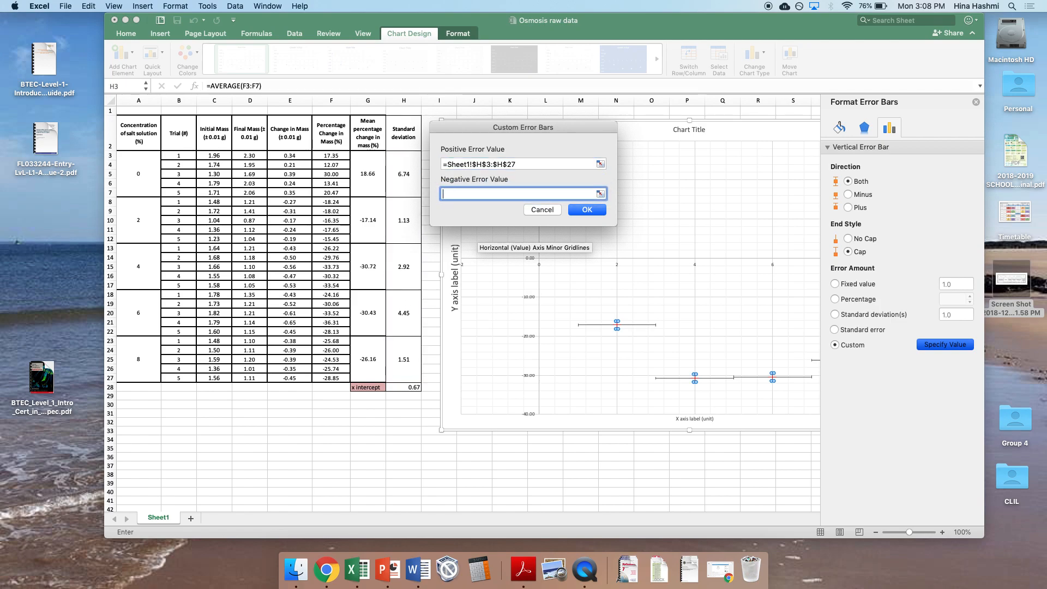
left_click_drag(402, 157, 417, 360)
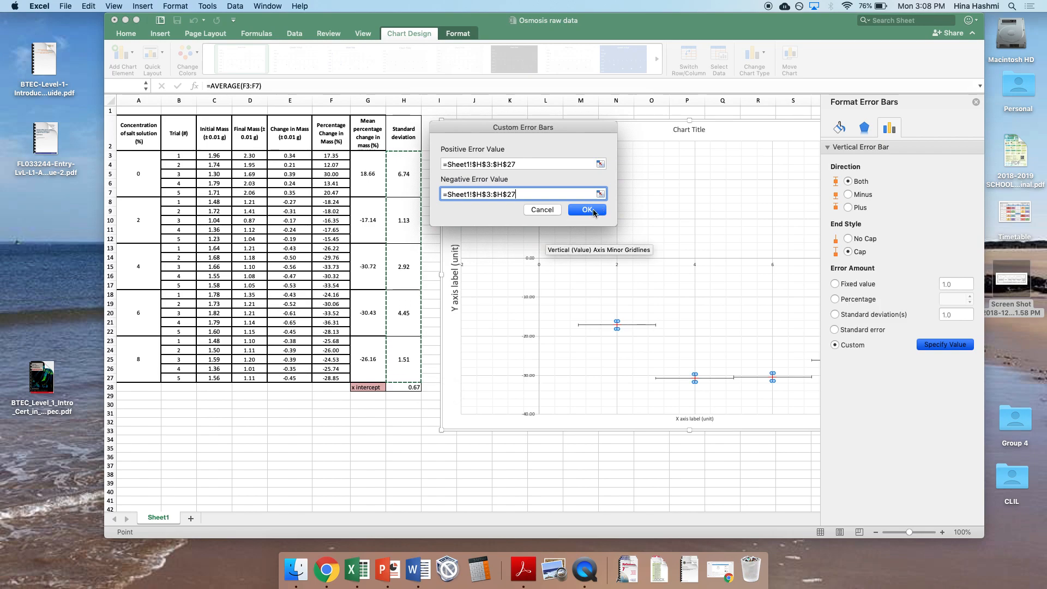
left_click(587, 210)
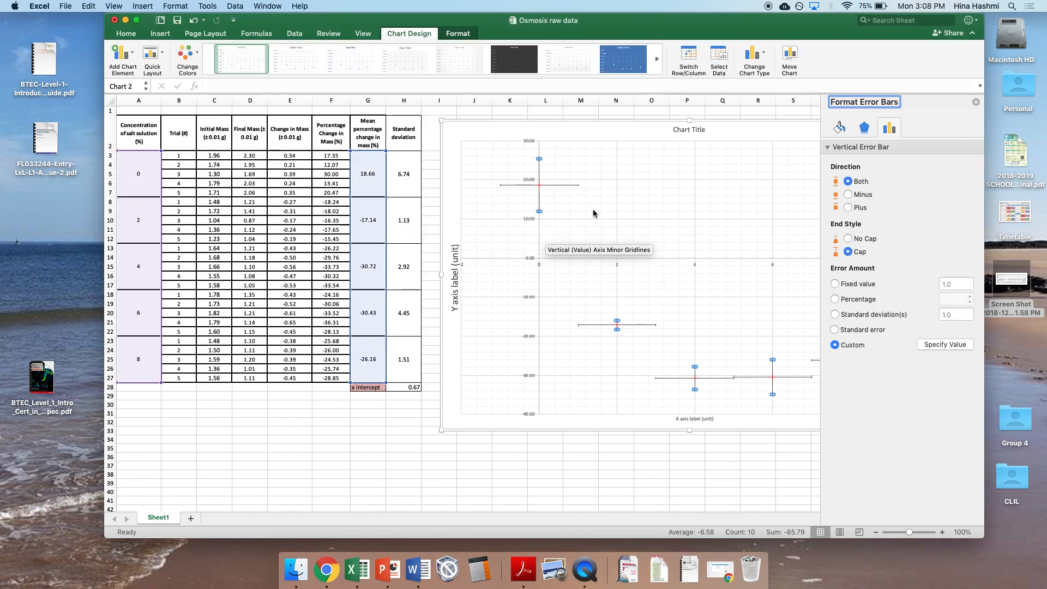
left_click(977, 103)
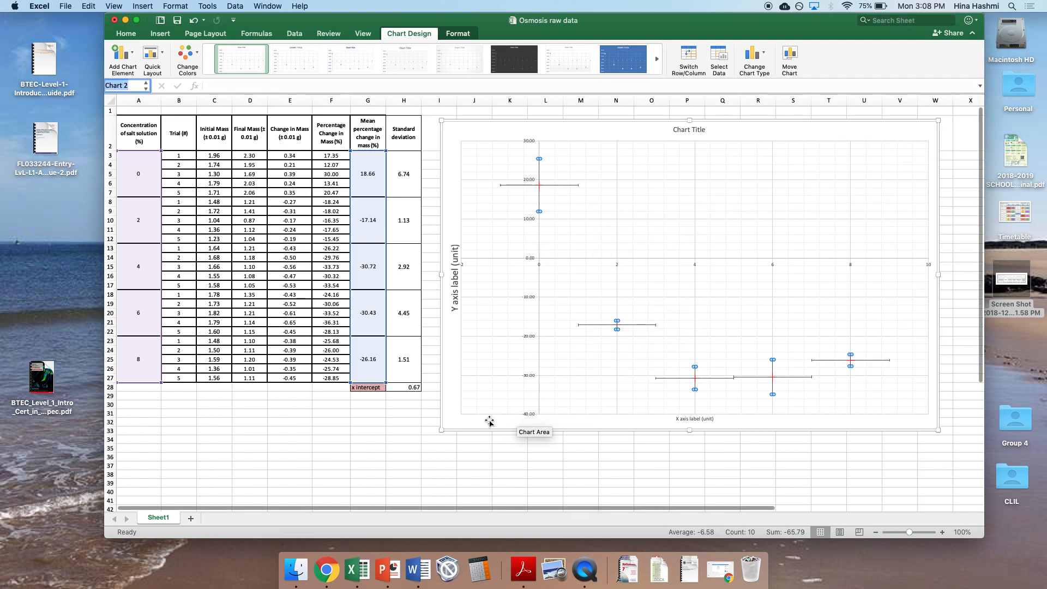
Step: Clear the existing x intercept formula from cell H28
left_click(405, 388)
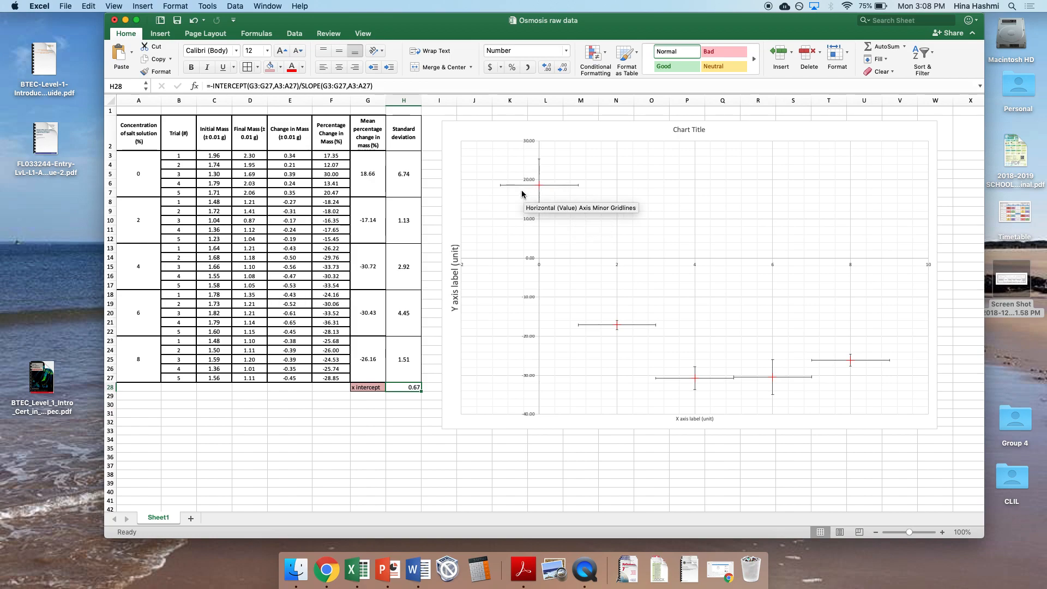
triple_click(380, 85)
key("BackSpace")
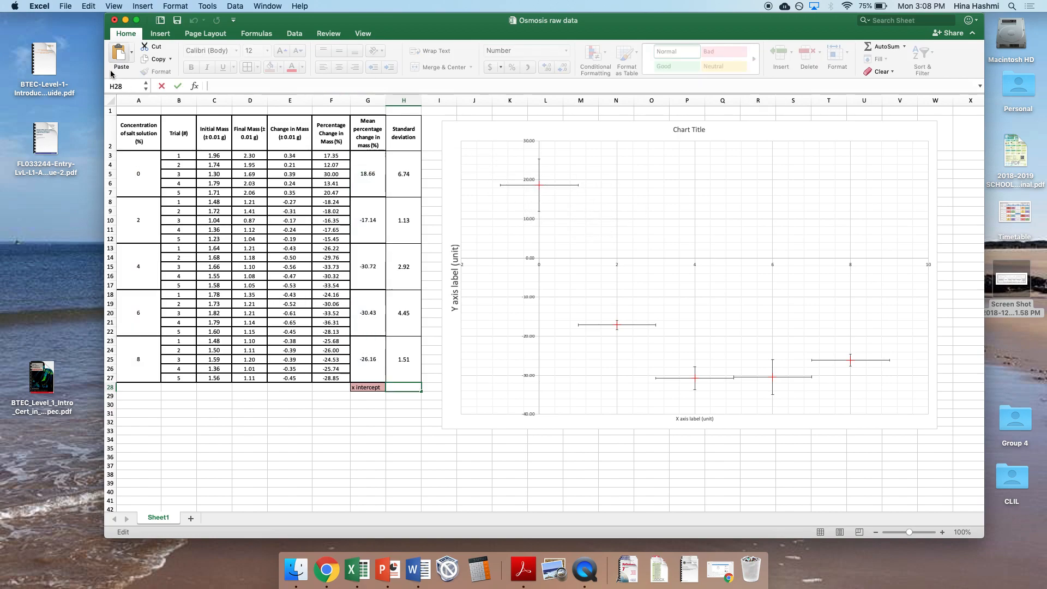
Step: Delete the horizontal error bars from the chart and add a linear trendline to the data series
left_click(546, 185)
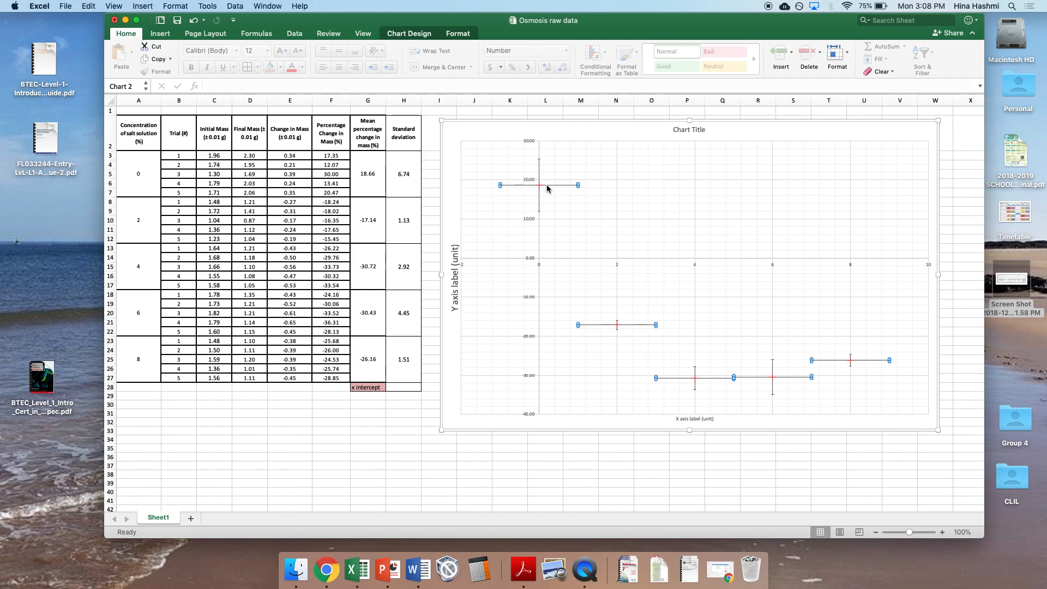
key("Delete")
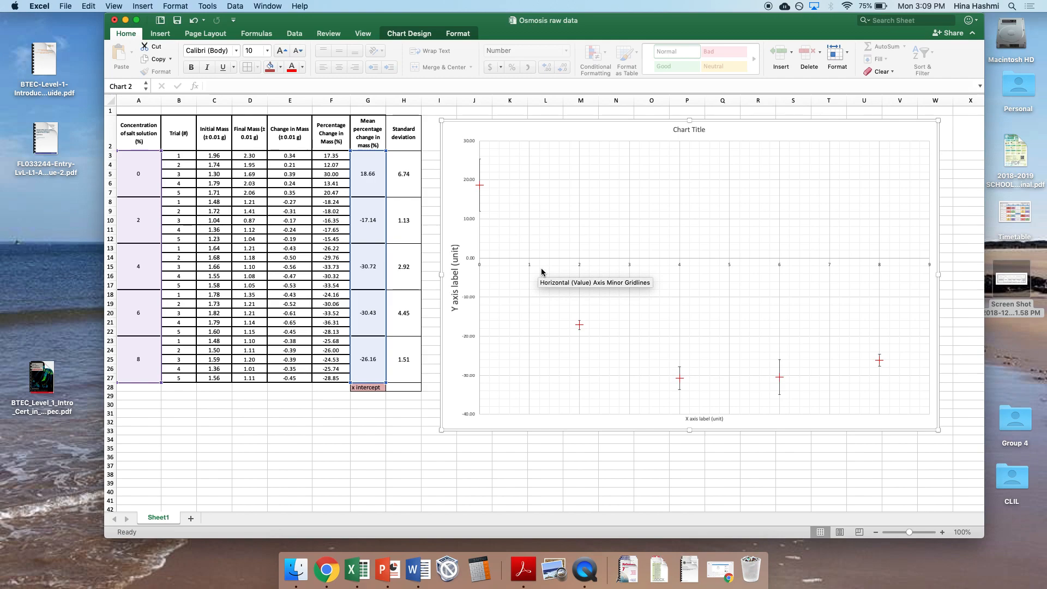
left_click(410, 34)
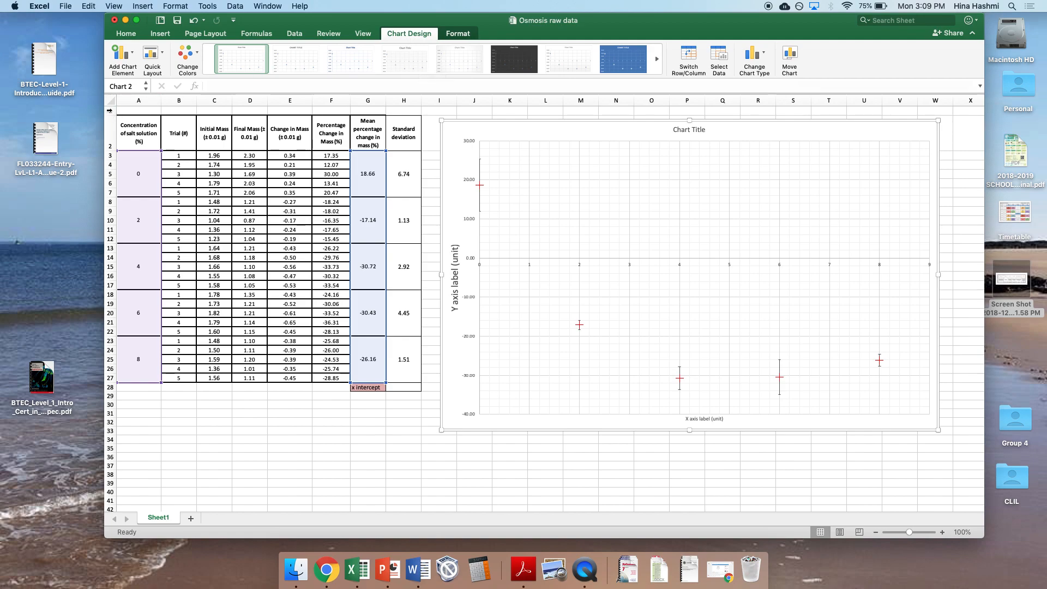
left_click(128, 58)
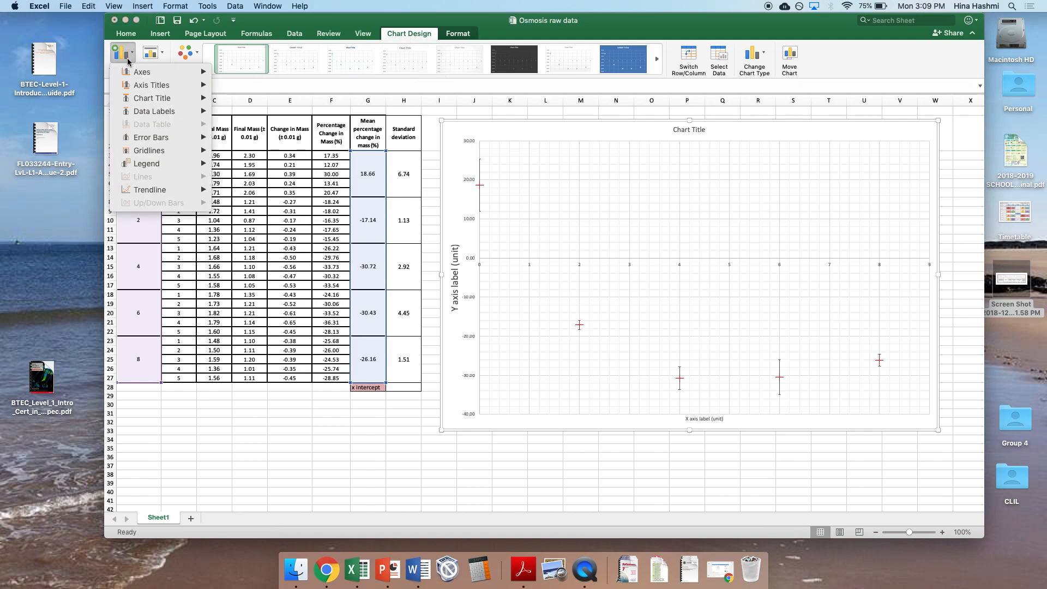
mouse_move(165, 190)
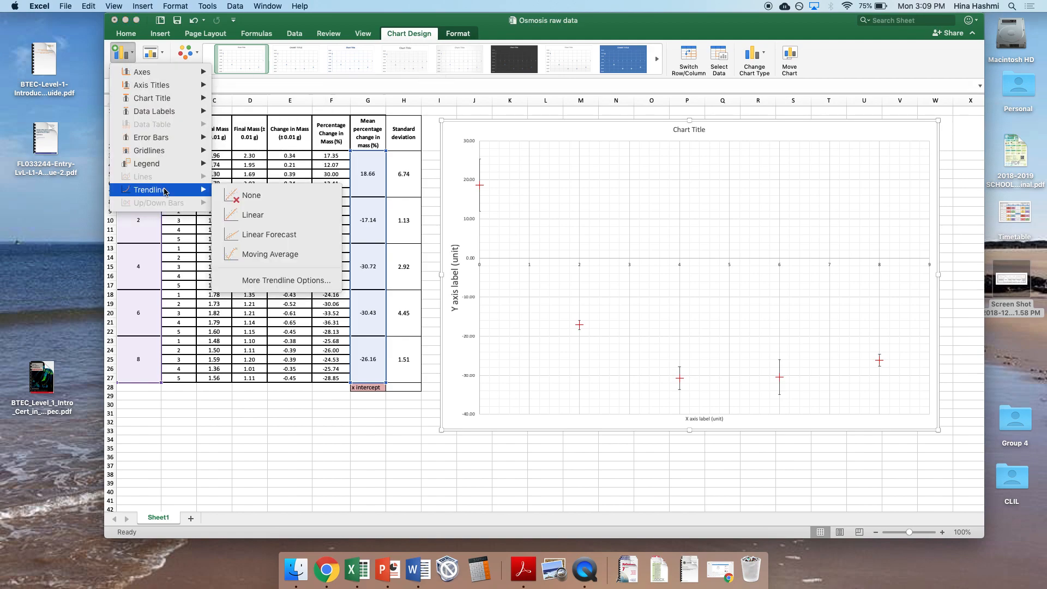
left_click(228, 216)
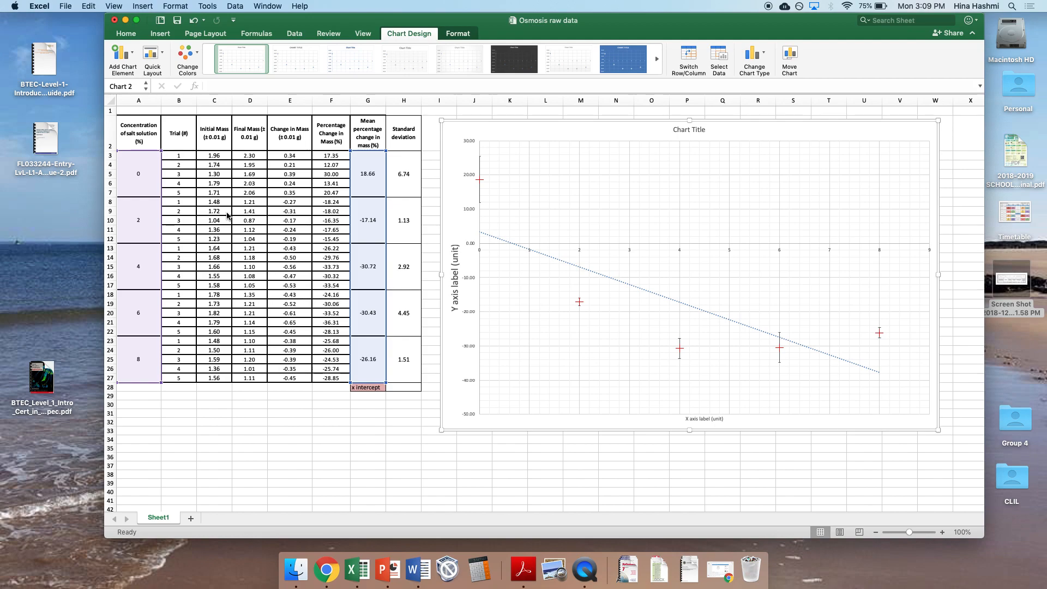
Step: Format the linear trendline to display its equation and R-squared value on the chart
left_click(511, 245)
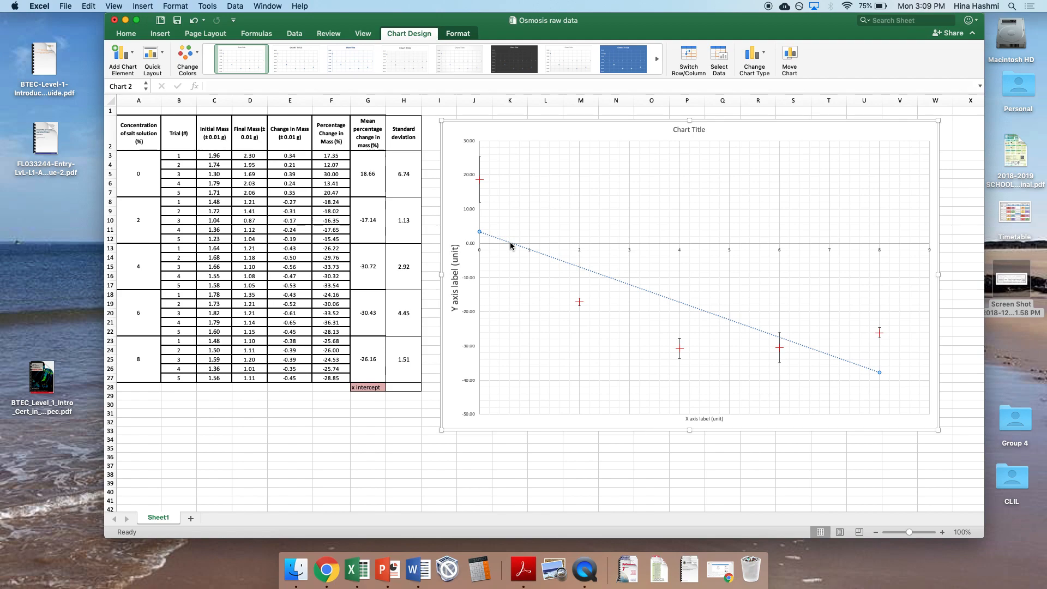
right_click(511, 245)
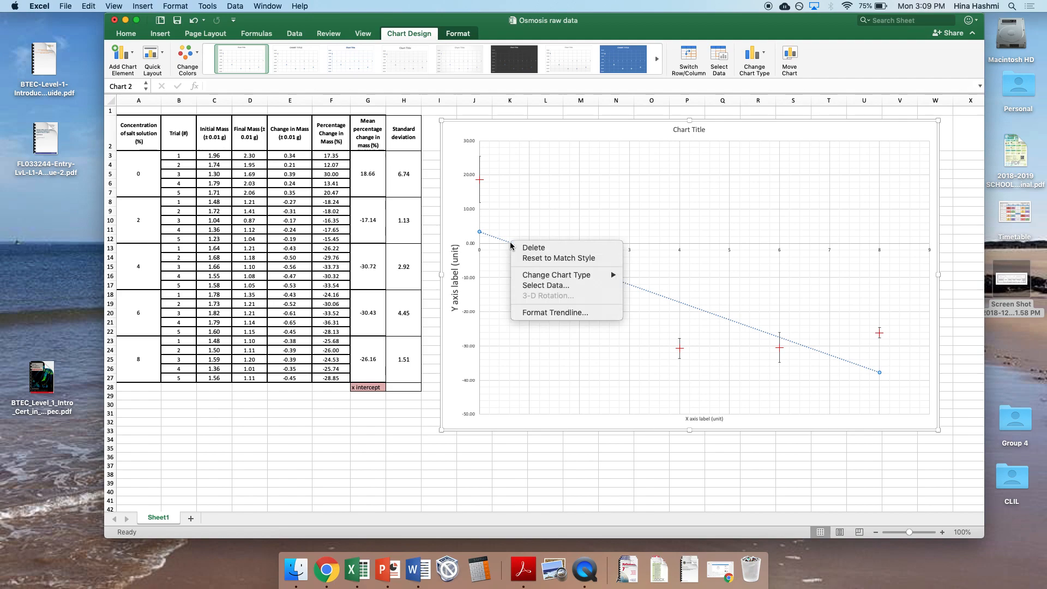
left_click(545, 312)
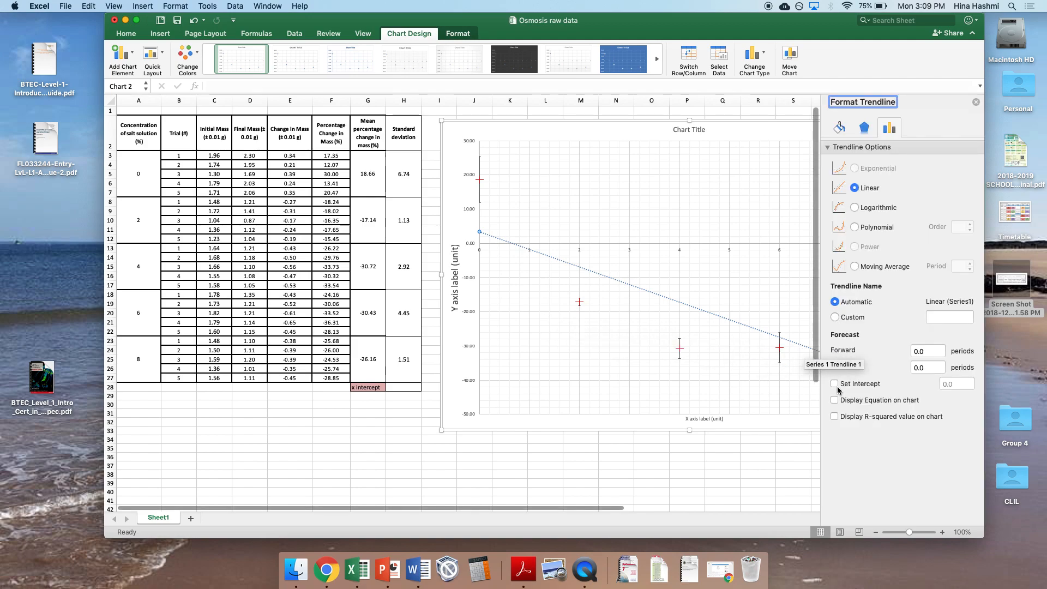
left_click(834, 402)
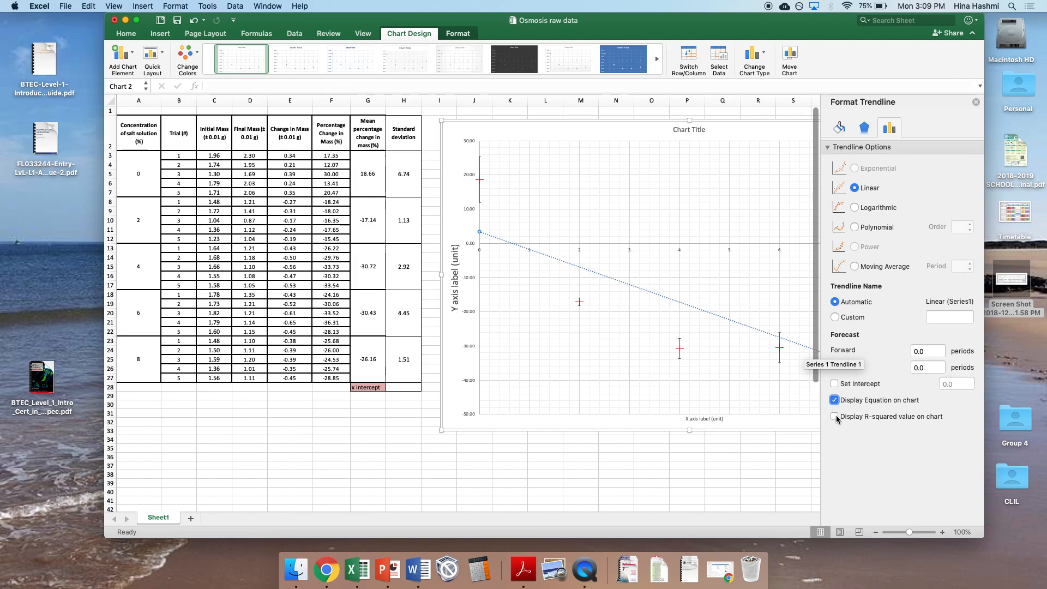
left_click(836, 417)
left_click(976, 102)
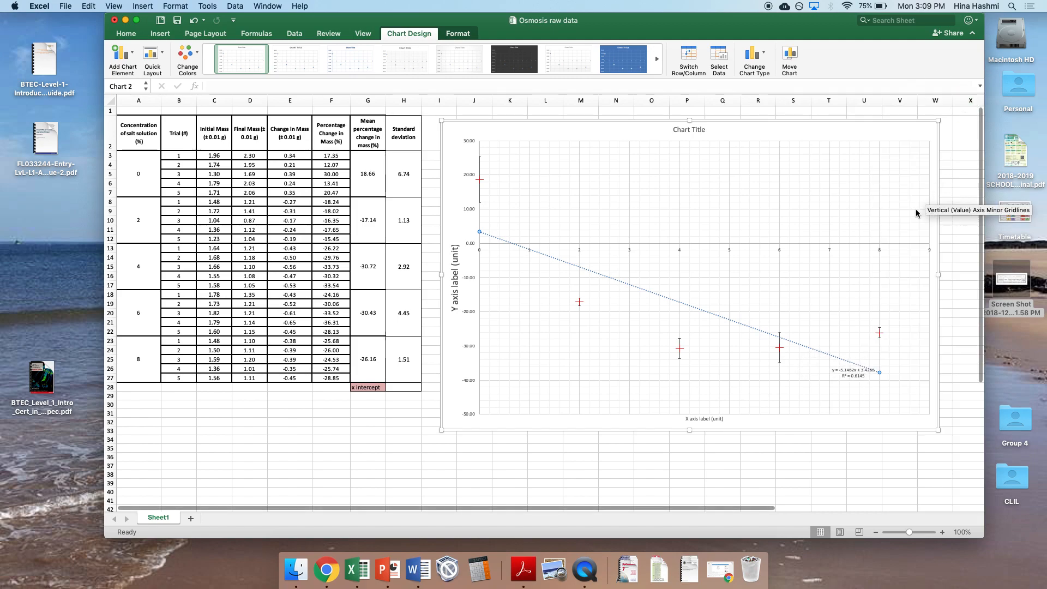
Step: Move the trendline equation label to the empty upper-right corner of the plot area
left_click(853, 371)
left_click_drag(854, 370, 883, 177)
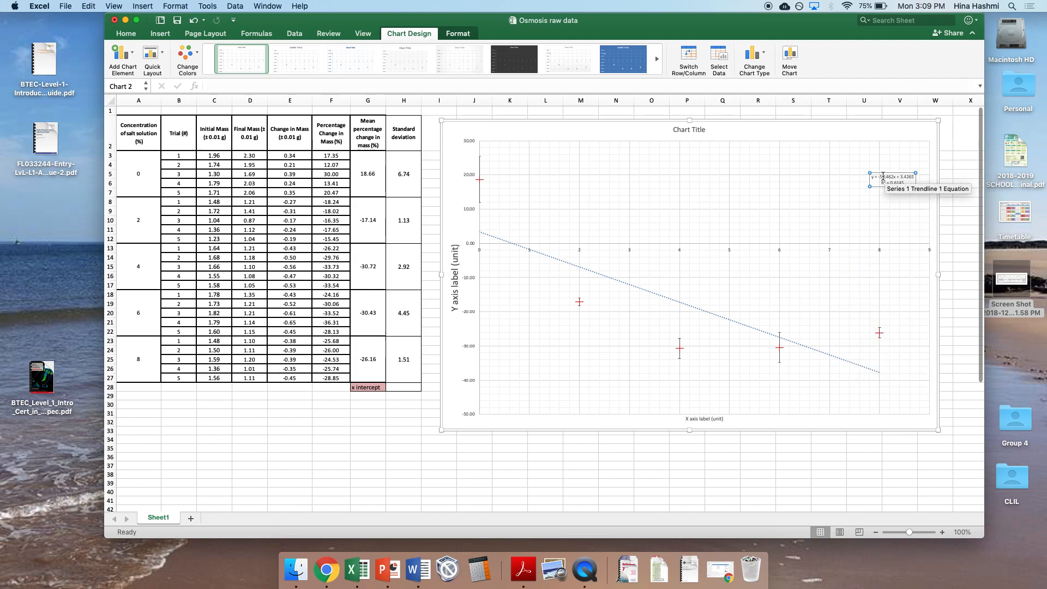
left_click_drag(877, 174, 879, 152)
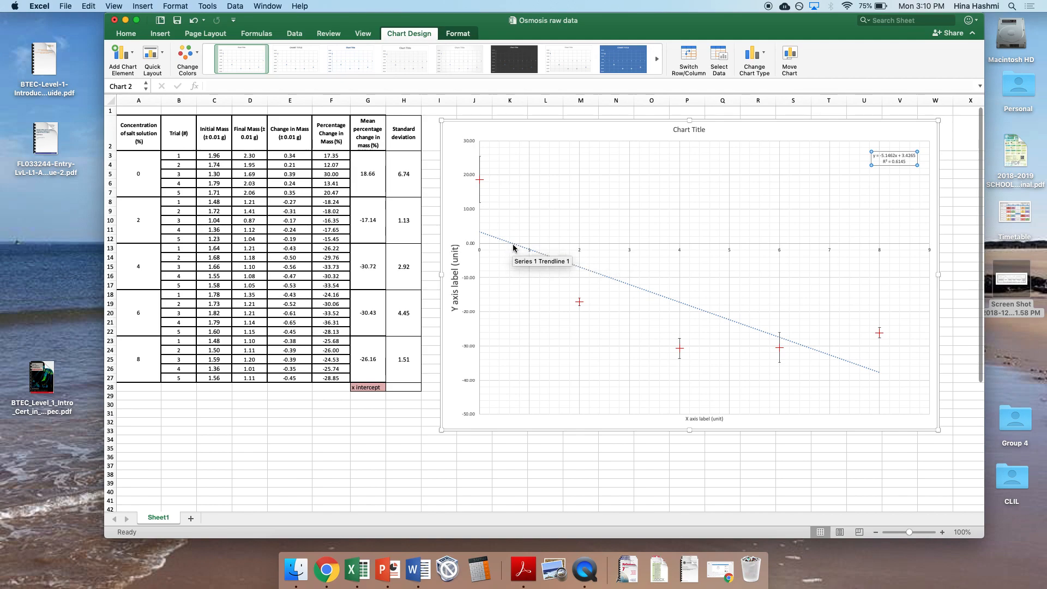
Step: Start a formula in cell H28 with an equals and a minus sign, followed by the statistical function INTERCEPT
left_click(373, 388)
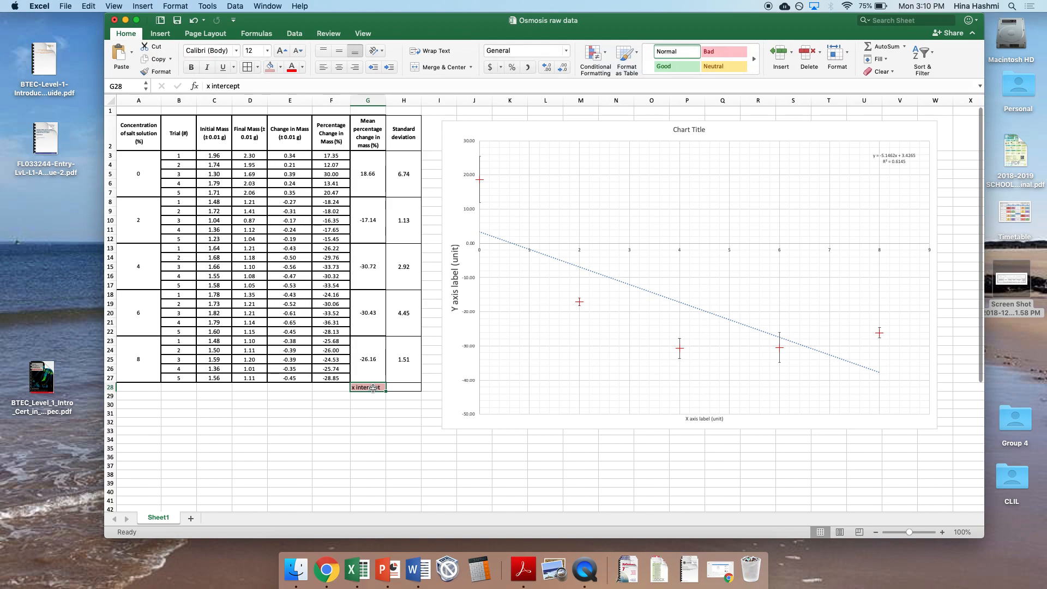
left_click(400, 387)
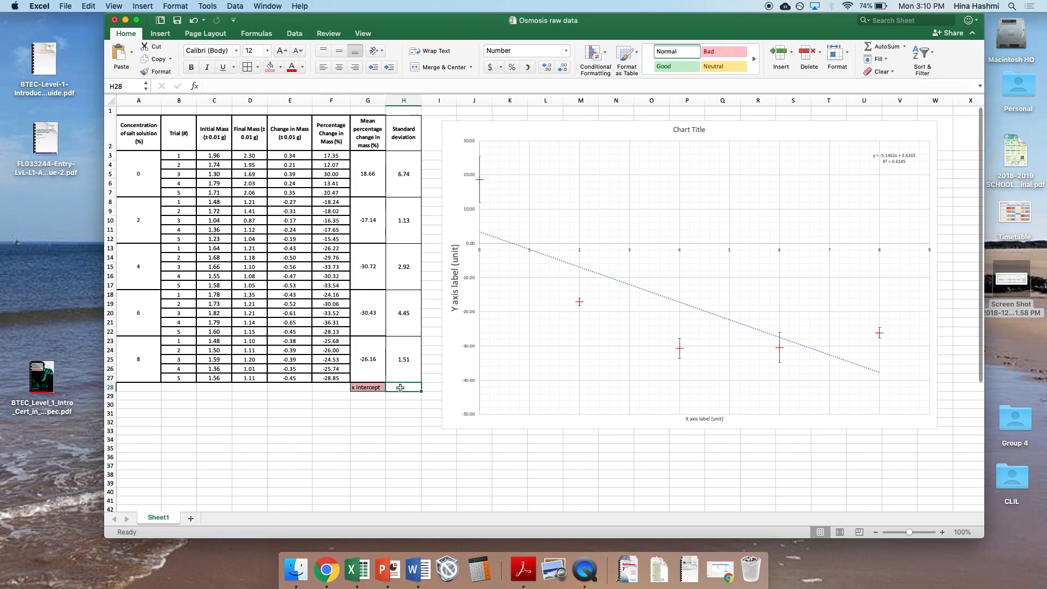
left_click(332, 84)
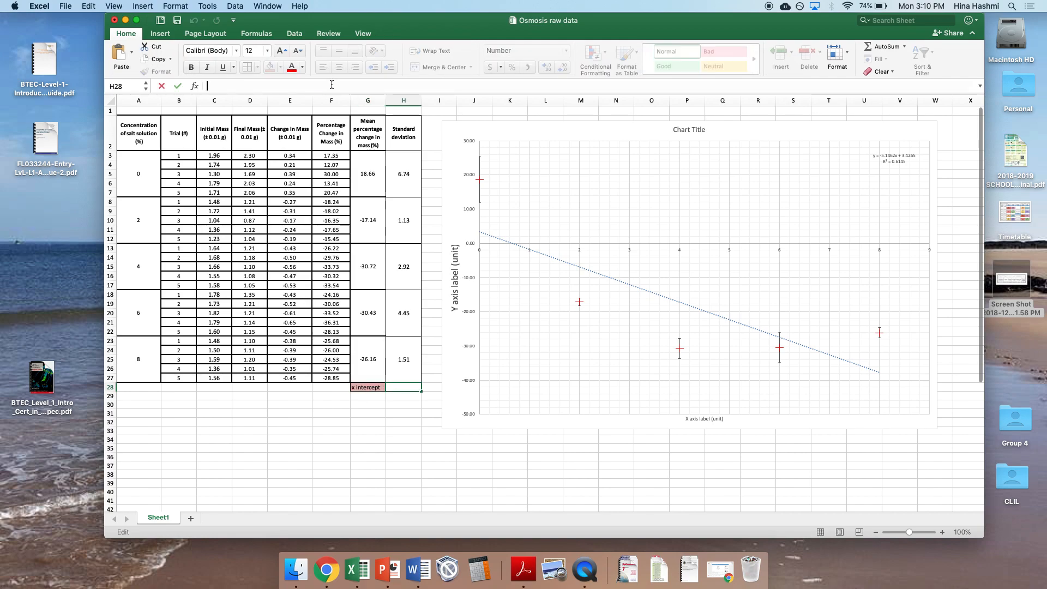
type("=-")
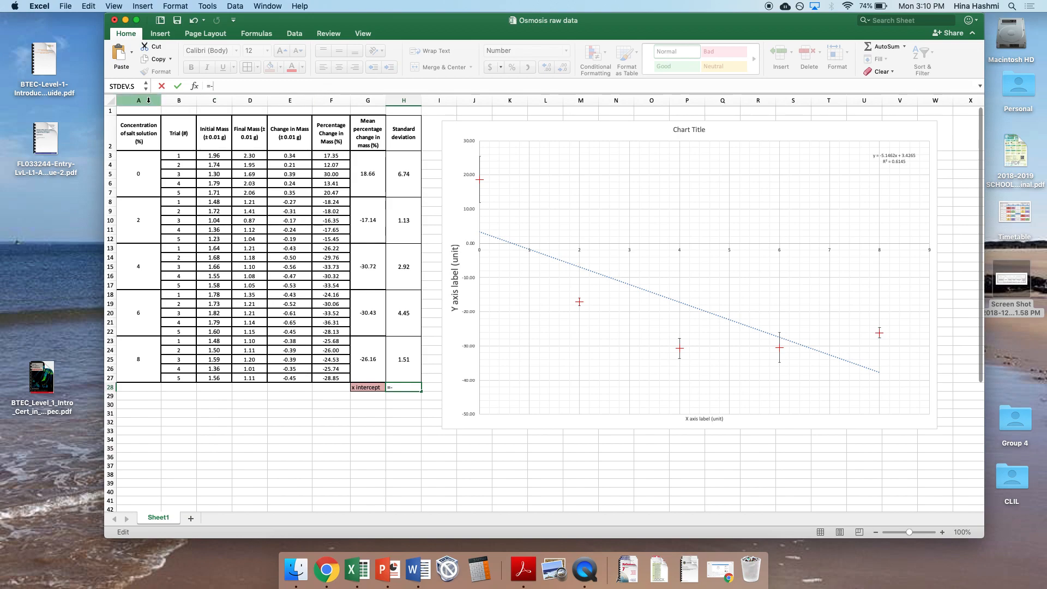
left_click(256, 34)
left_click(256, 34)
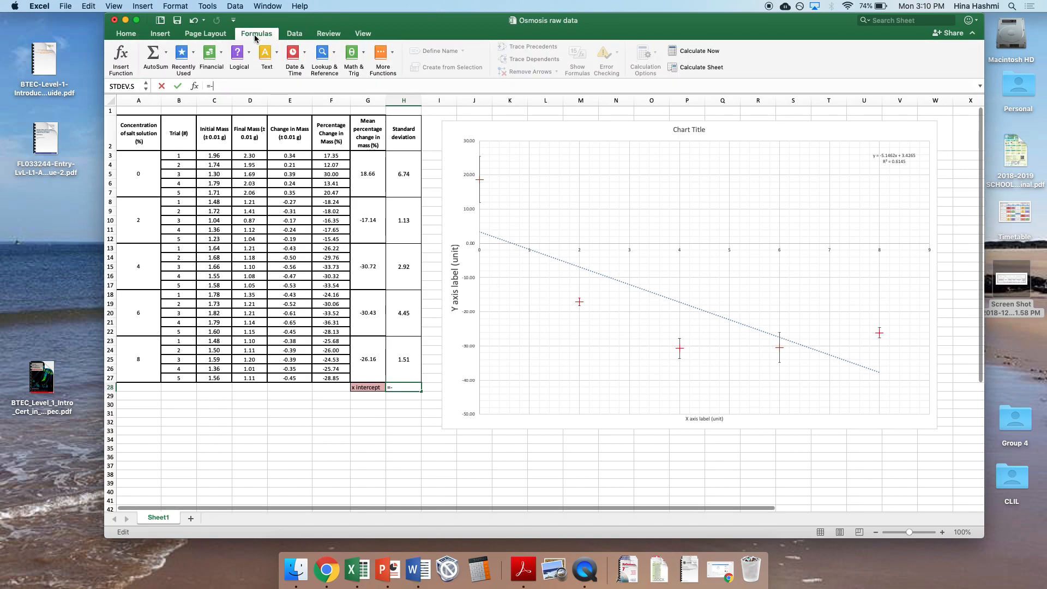
left_click(382, 53)
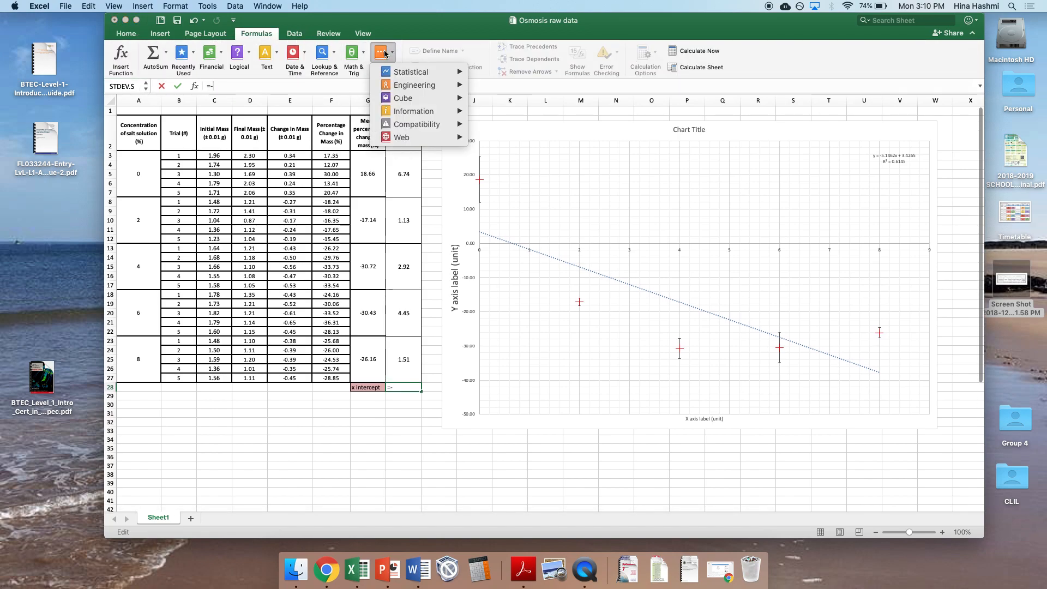
left_click(418, 78)
scroll(521, 113, "down", 10)
scroll(521, 112, "down", 4)
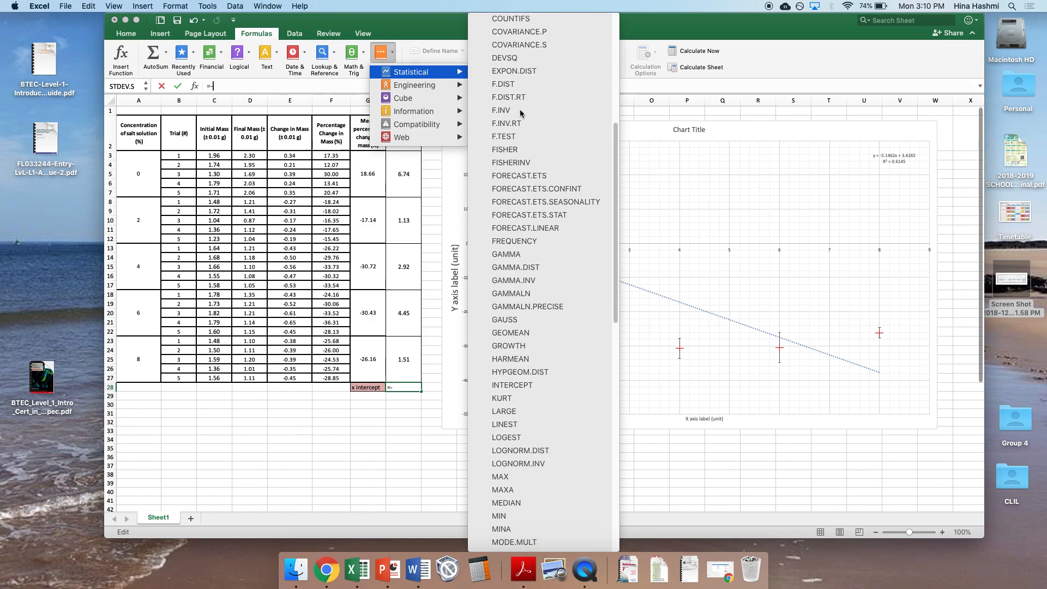
scroll(521, 113, "down", 4)
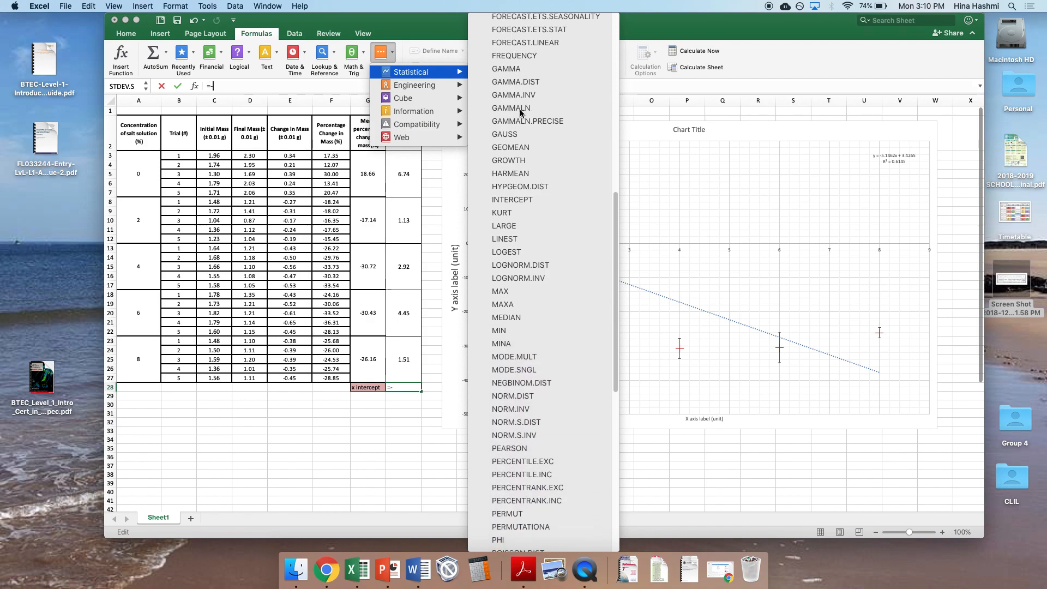
left_click(519, 202)
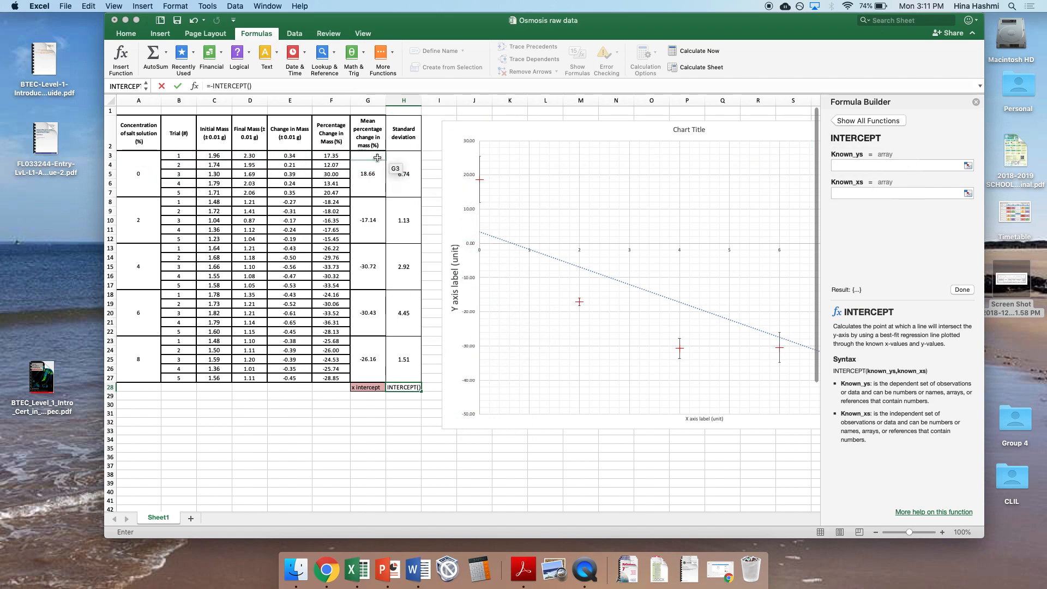
Step: Set INTERCEPT's known y values to G3:G27 and known x values to A3:A27, and complete the formula
left_click_drag(377, 158, 368, 378)
left_click(870, 194)
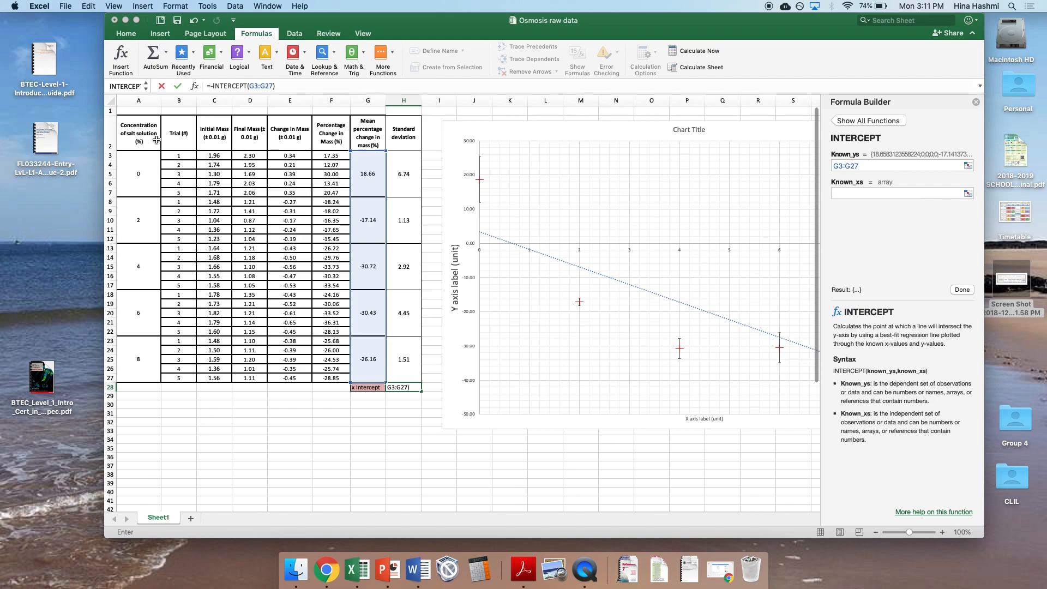
left_click_drag(143, 156, 129, 363)
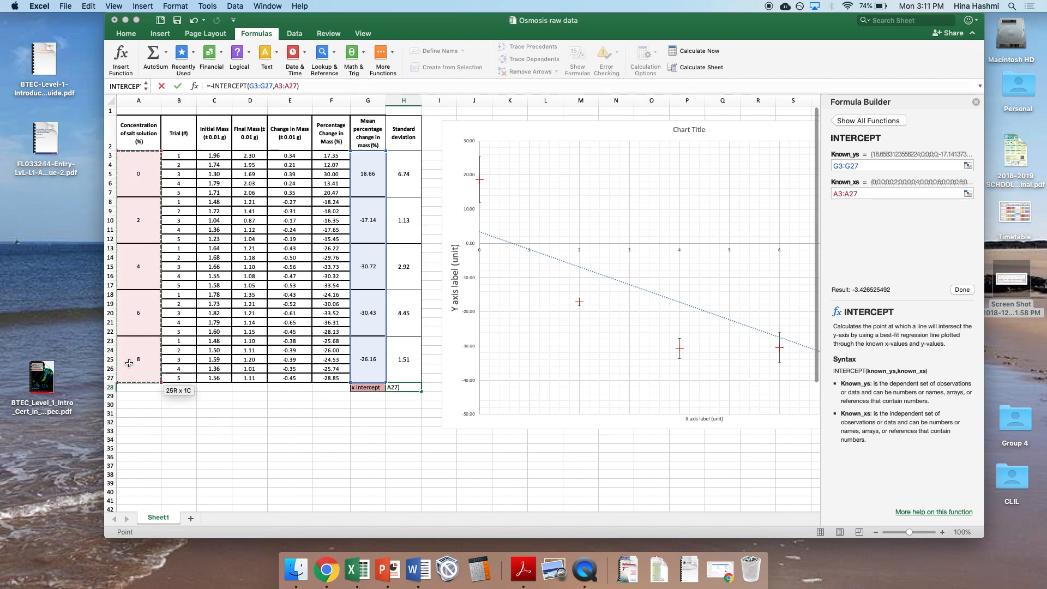
left_click(963, 289)
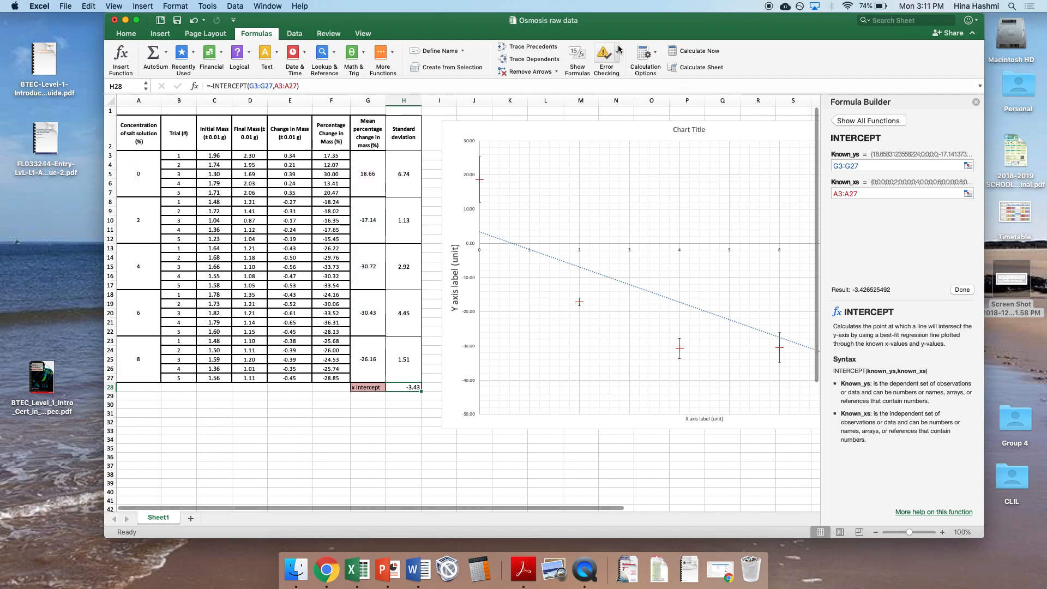
Step: Extend the H28 formula with a division sign and the statistical function SLOPE
left_click(537, 87)
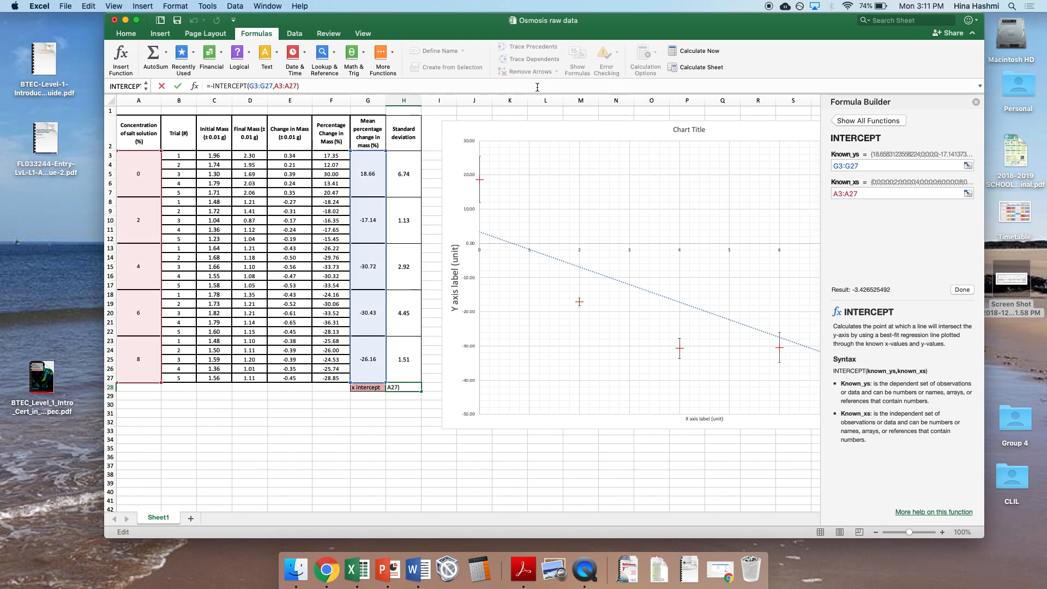
type("/")
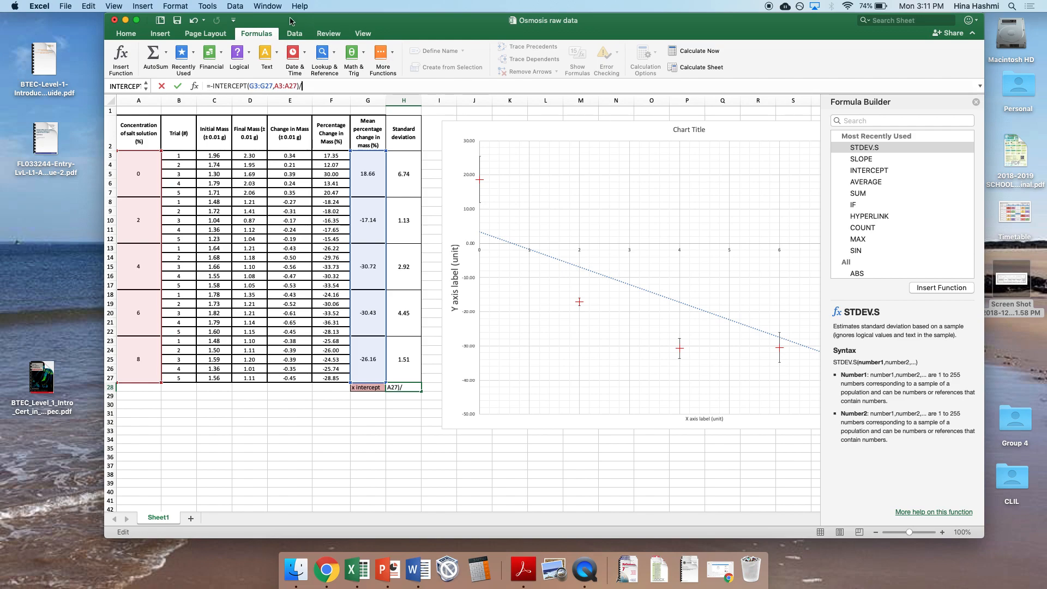
left_click(381, 69)
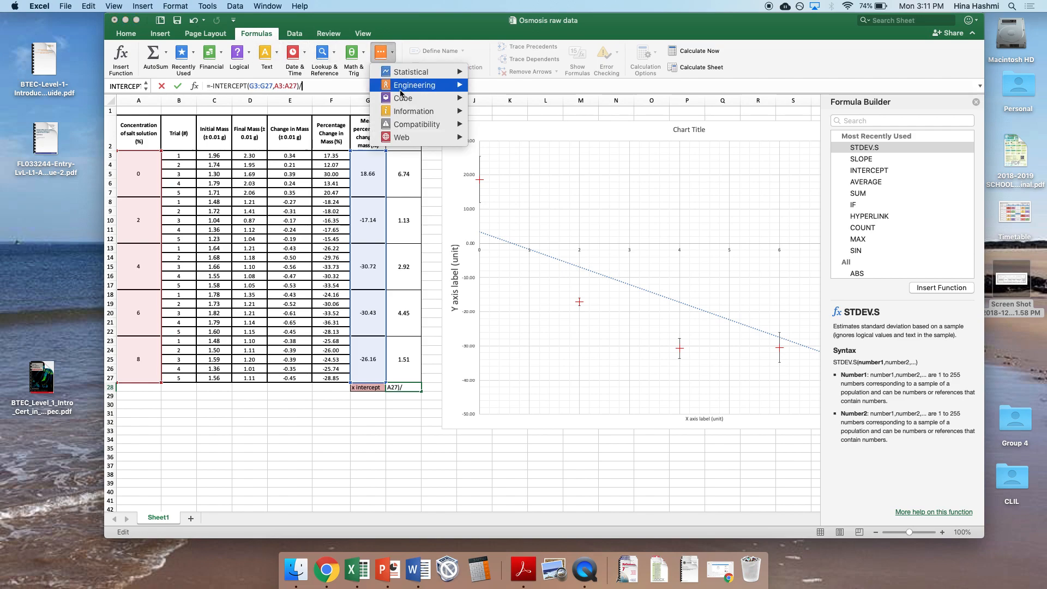
mouse_move(401, 77)
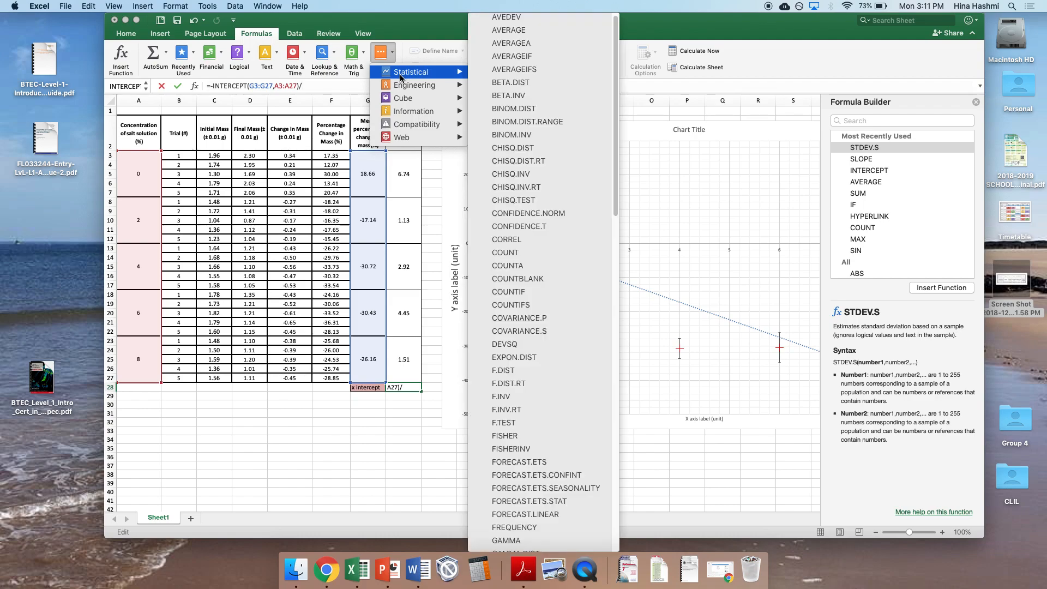
scroll(548, 331, "down", 10)
scroll(548, 332, "down", 10)
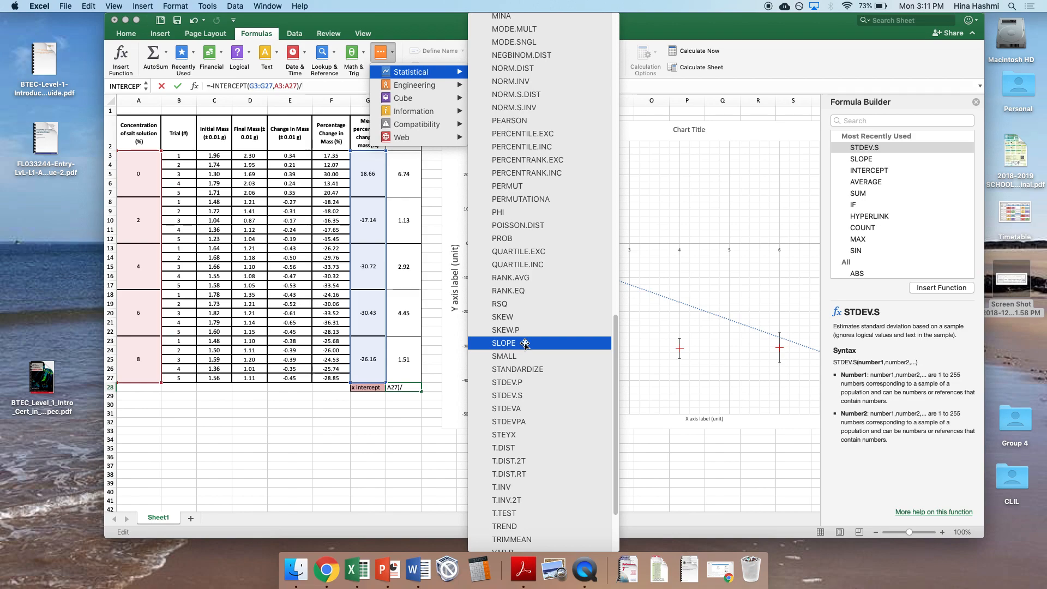
left_click(525, 343)
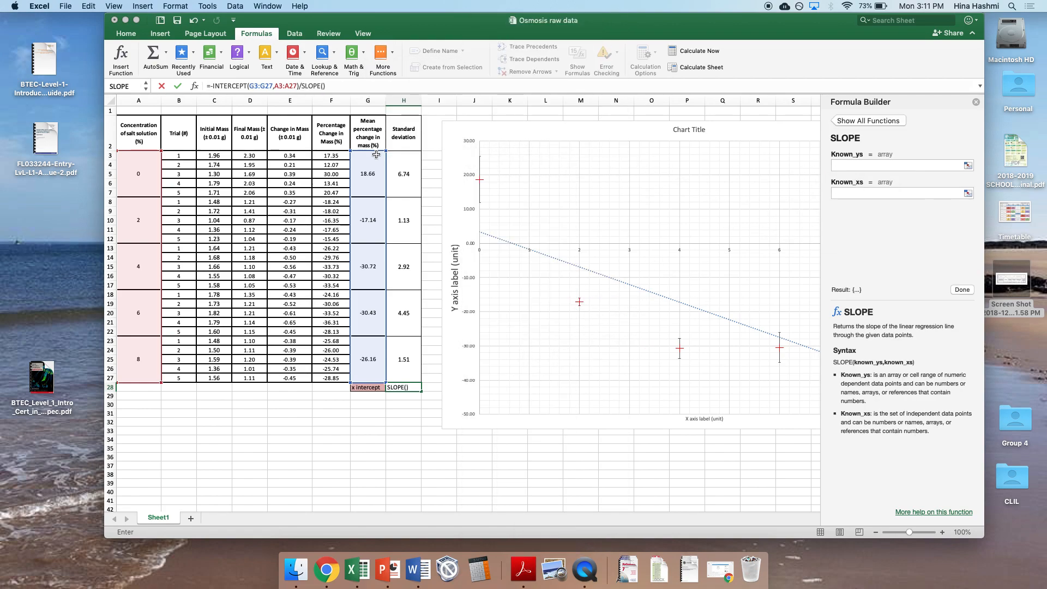
Step: Set SLOPE's known y values to G3:G27 and known x values to A3:A27, complete the formula and close the Formula Builder
left_click(376, 175)
left_click_drag(376, 175, 366, 365)
left_click(912, 195)
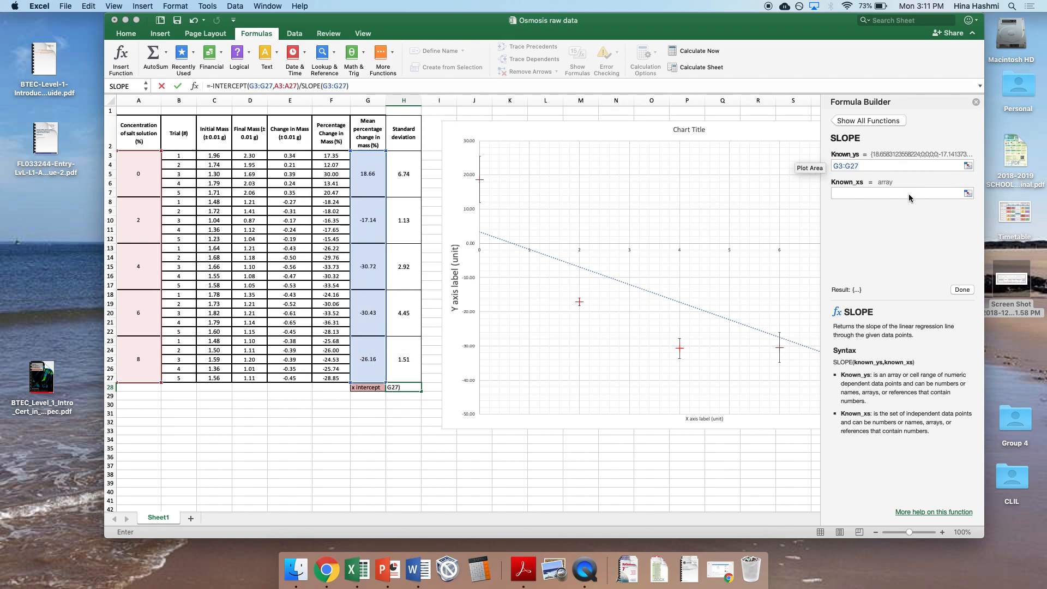
left_click_drag(143, 155, 131, 376)
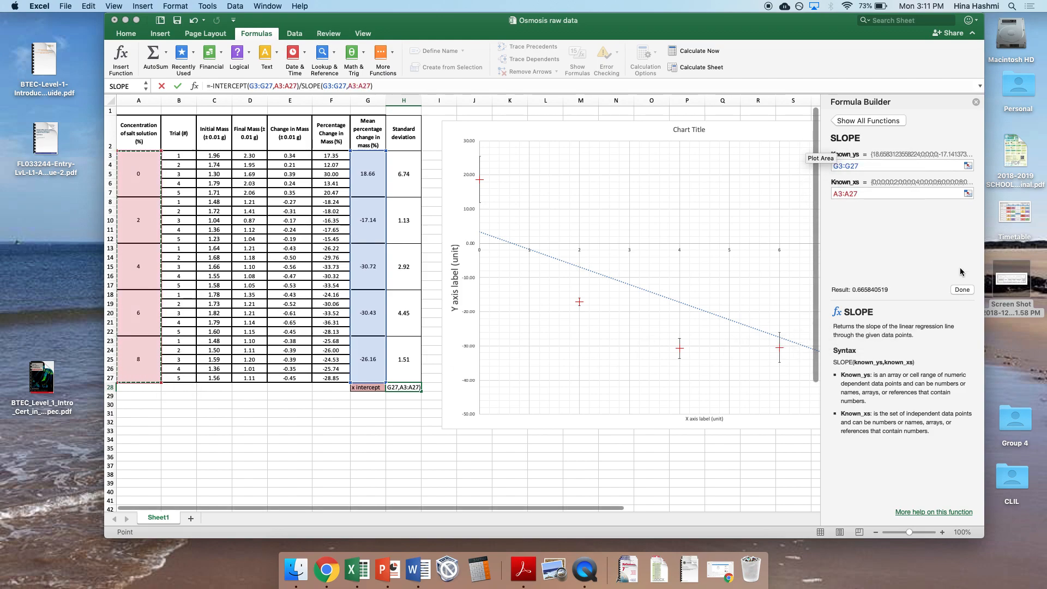
left_click(962, 290)
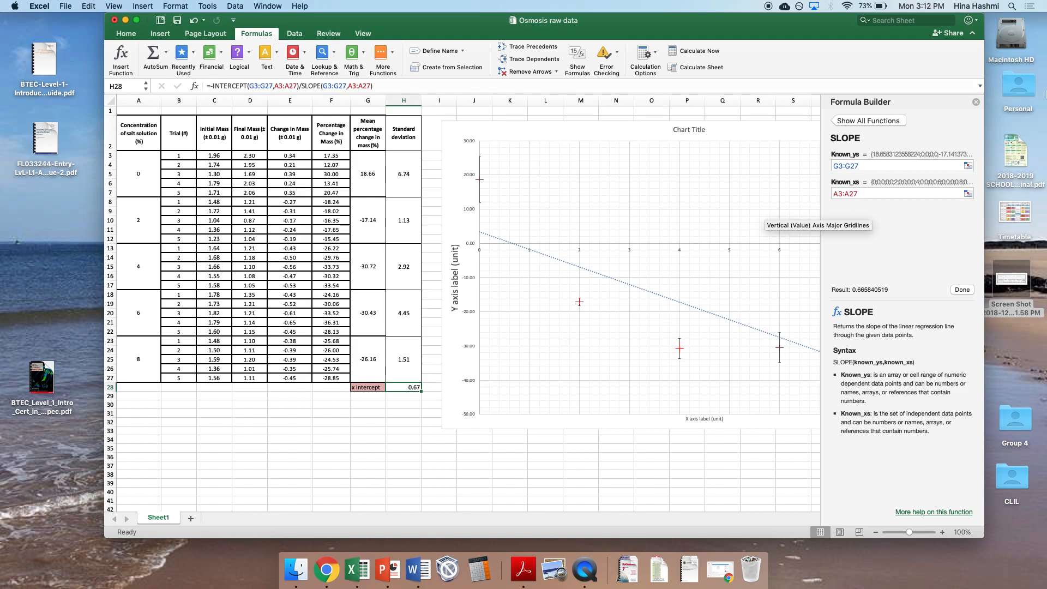
left_click(976, 102)
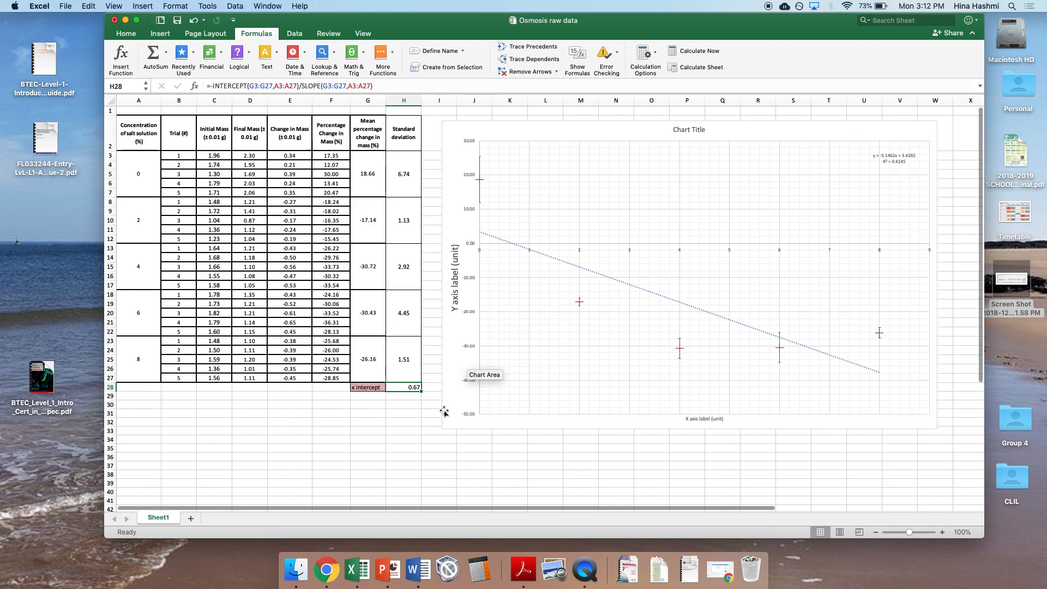
Step: Enlarge the chart from its lower-left corner so it extends across to column B and down to about row 45
left_click(443, 428)
left_click_drag(441, 430, 156, 466)
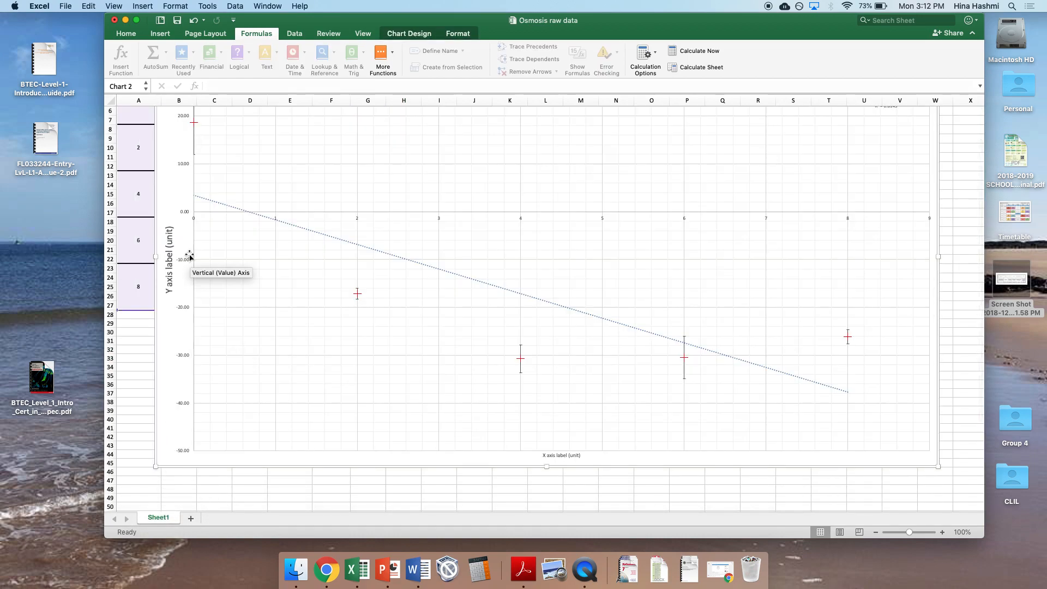
scroll(248, 218, "up", 3)
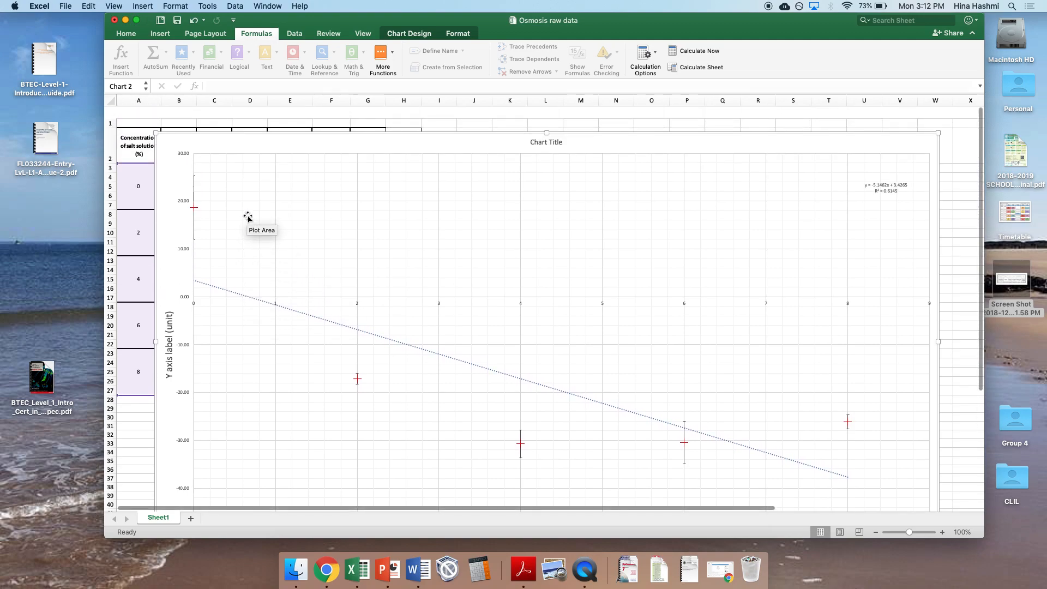